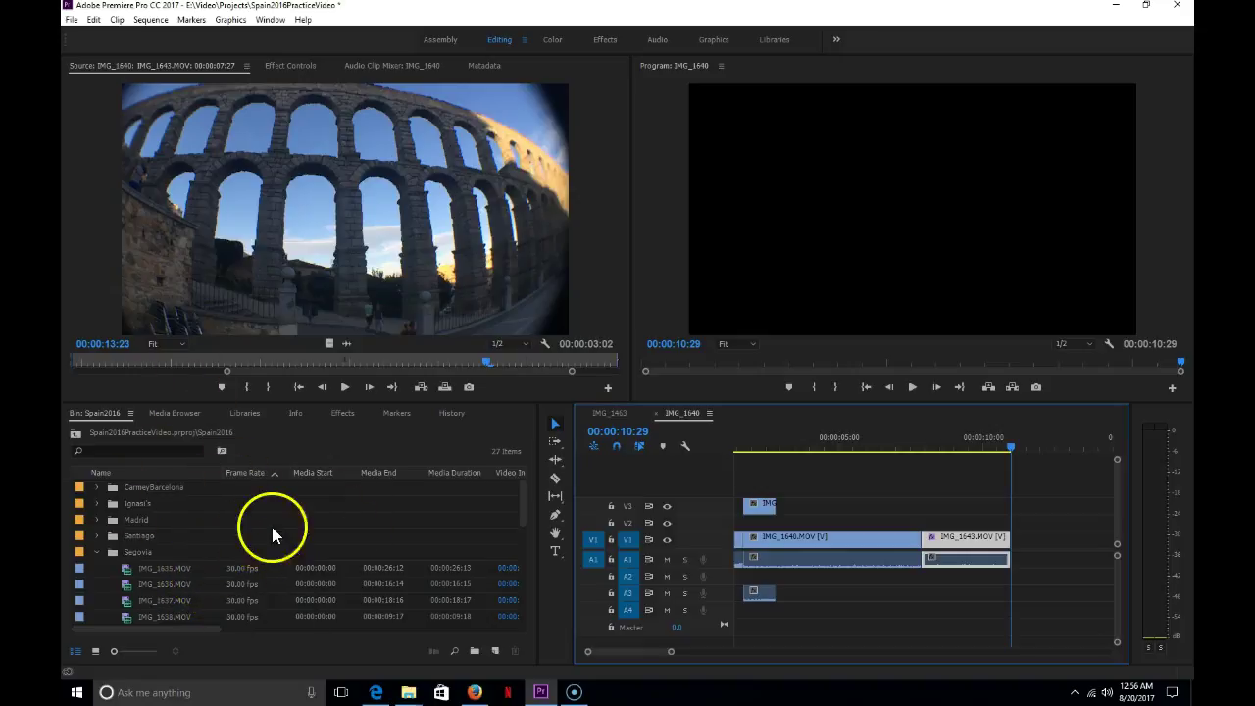
# Start a new project named TestProject2, declining to save the old practice project.
pyautogui.click(71, 18)
pyautogui.moveTo(92, 40)
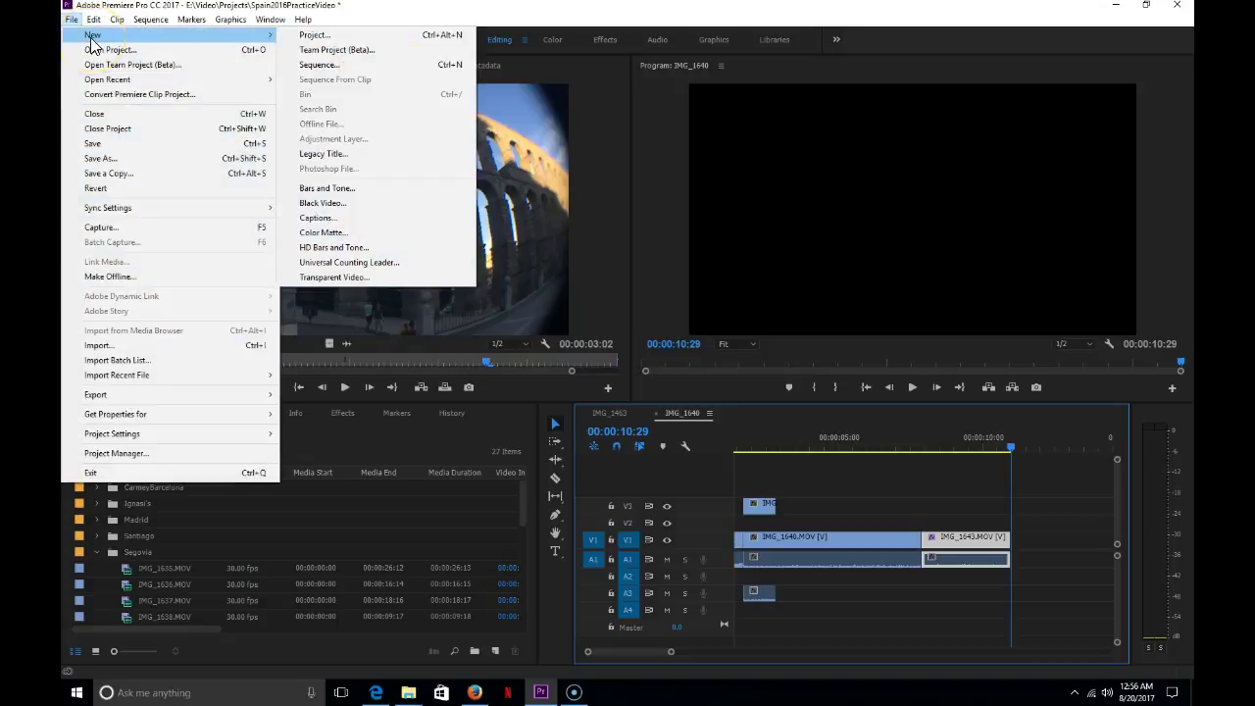
pyautogui.click(324, 36)
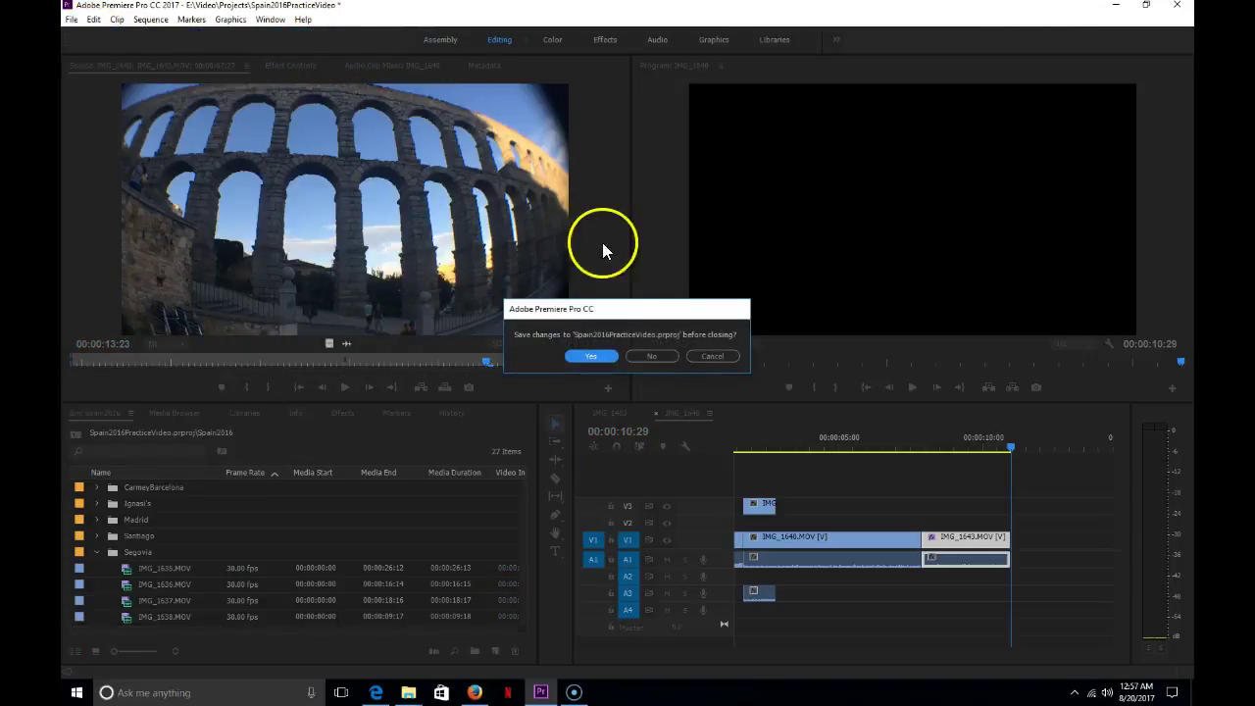
pyautogui.click(664, 355)
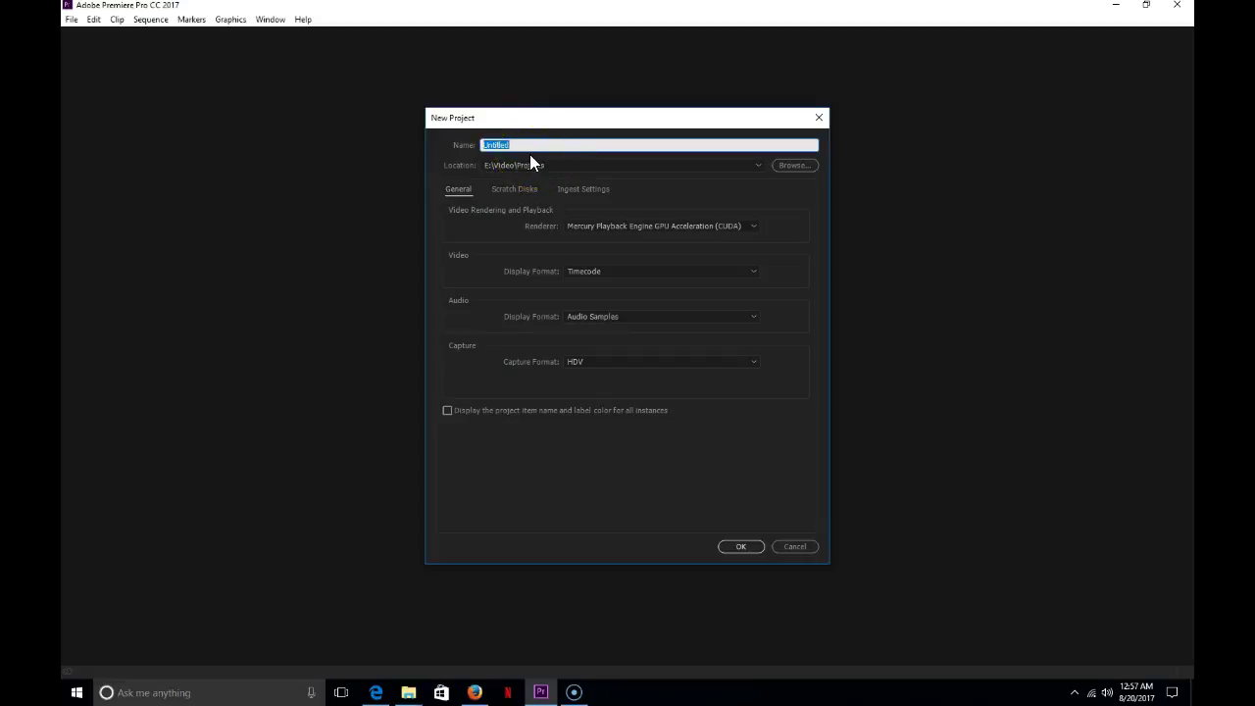
pyautogui.write('TestProject2')
# Set the new project's location to the E:\Video\Projects folder.
pyautogui.click(783, 165)
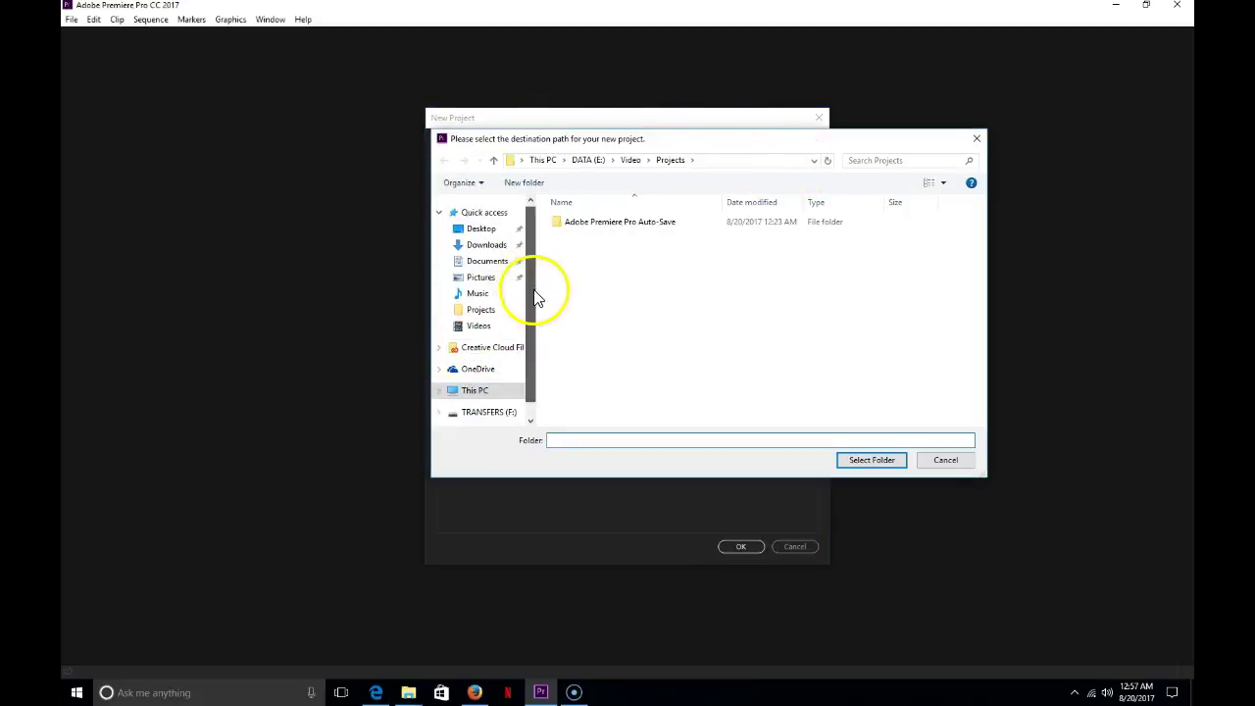
pyautogui.scroll(-1, 531, 294)
pyautogui.click(478, 364)
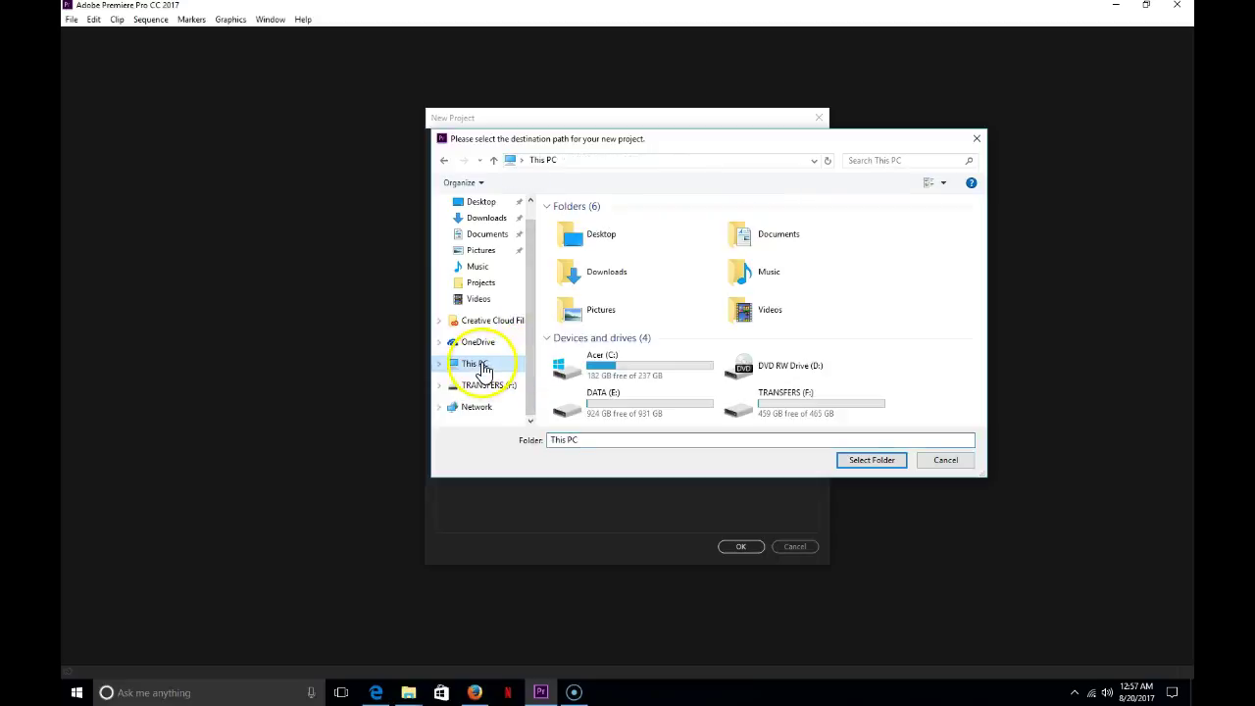
pyautogui.click(608, 416)
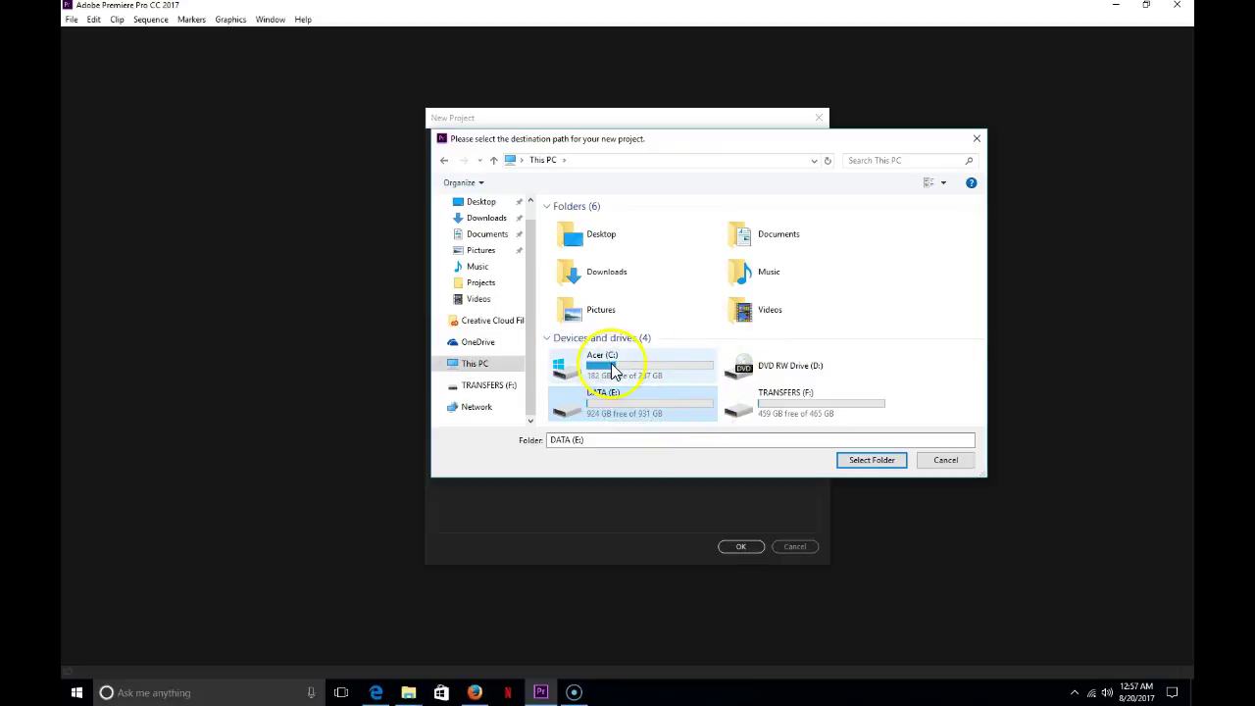
pyautogui.doubleClick(632, 412)
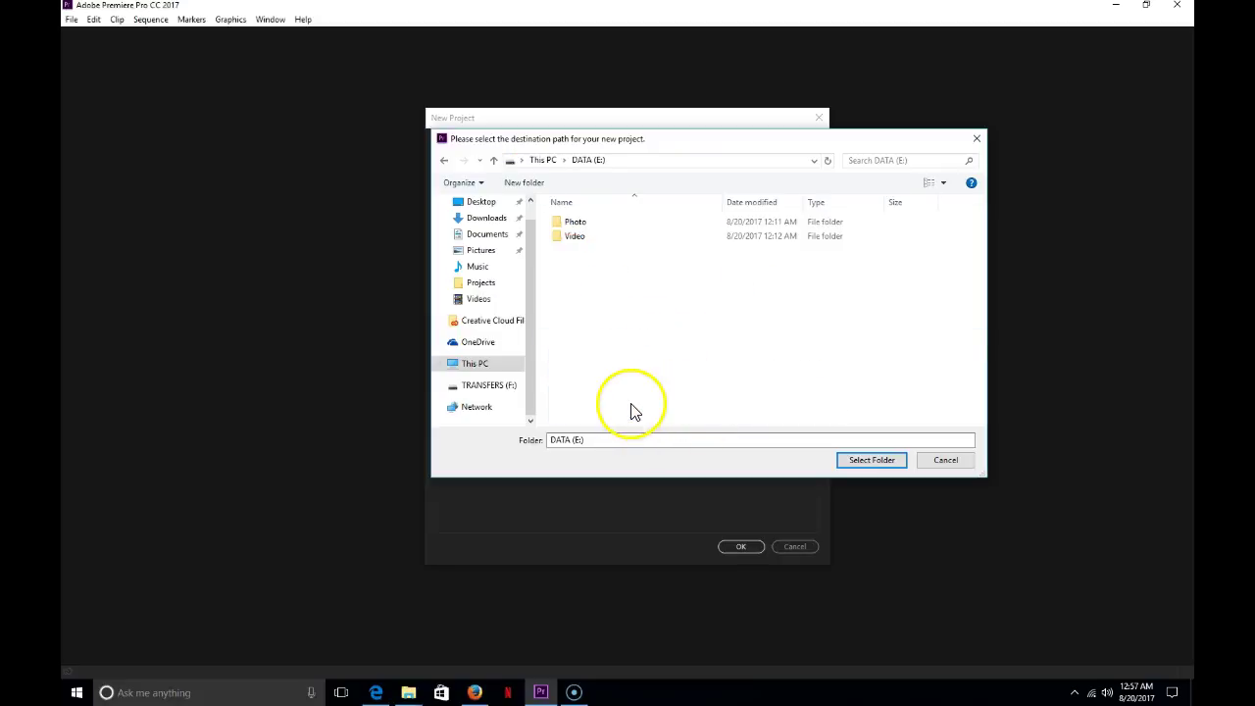
pyautogui.doubleClick(576, 238)
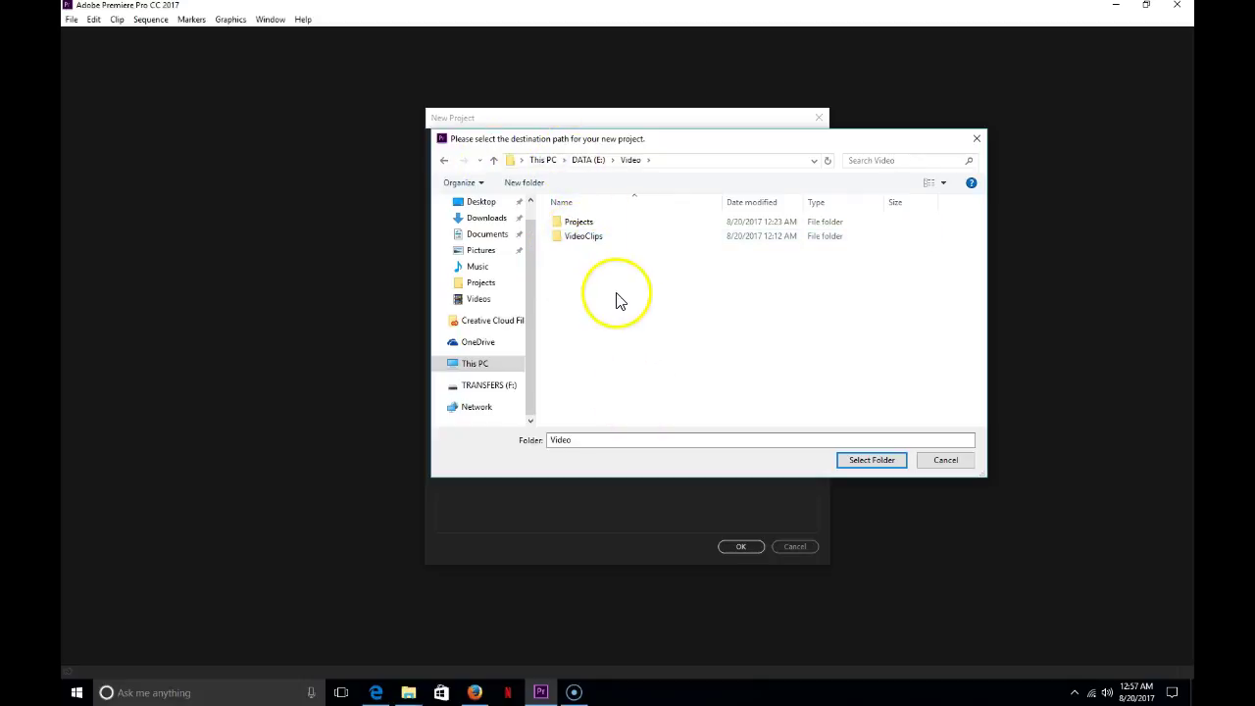
pyautogui.click(589, 223)
pyautogui.doubleClick(590, 224)
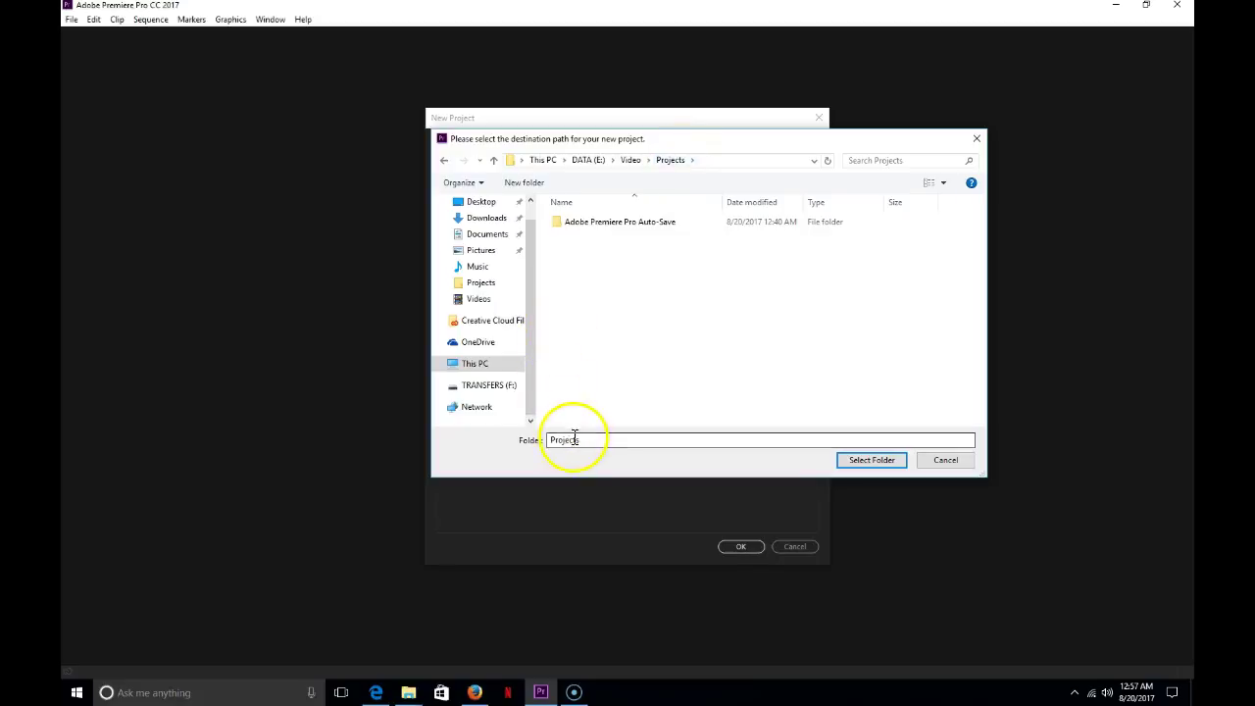
pyautogui.click(863, 459)
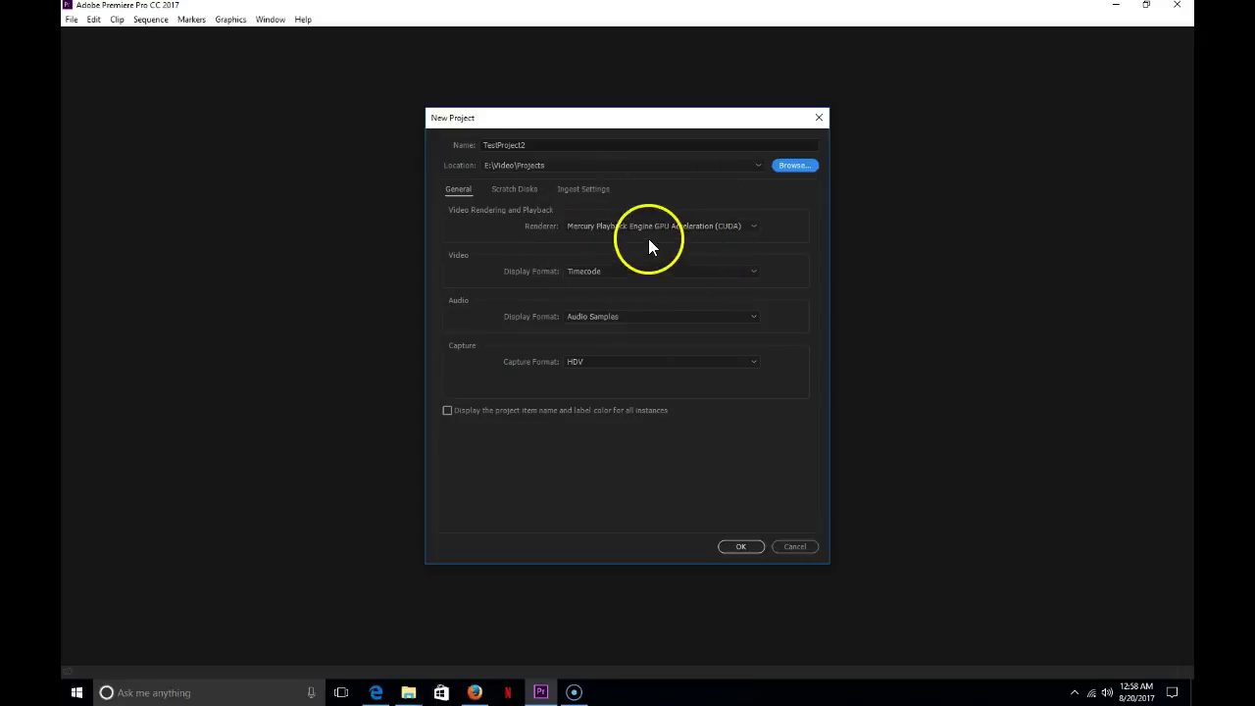
# Review the Scratch Disks and Ingest Settings tabs of the New Project dialog.
pyautogui.click(501, 189)
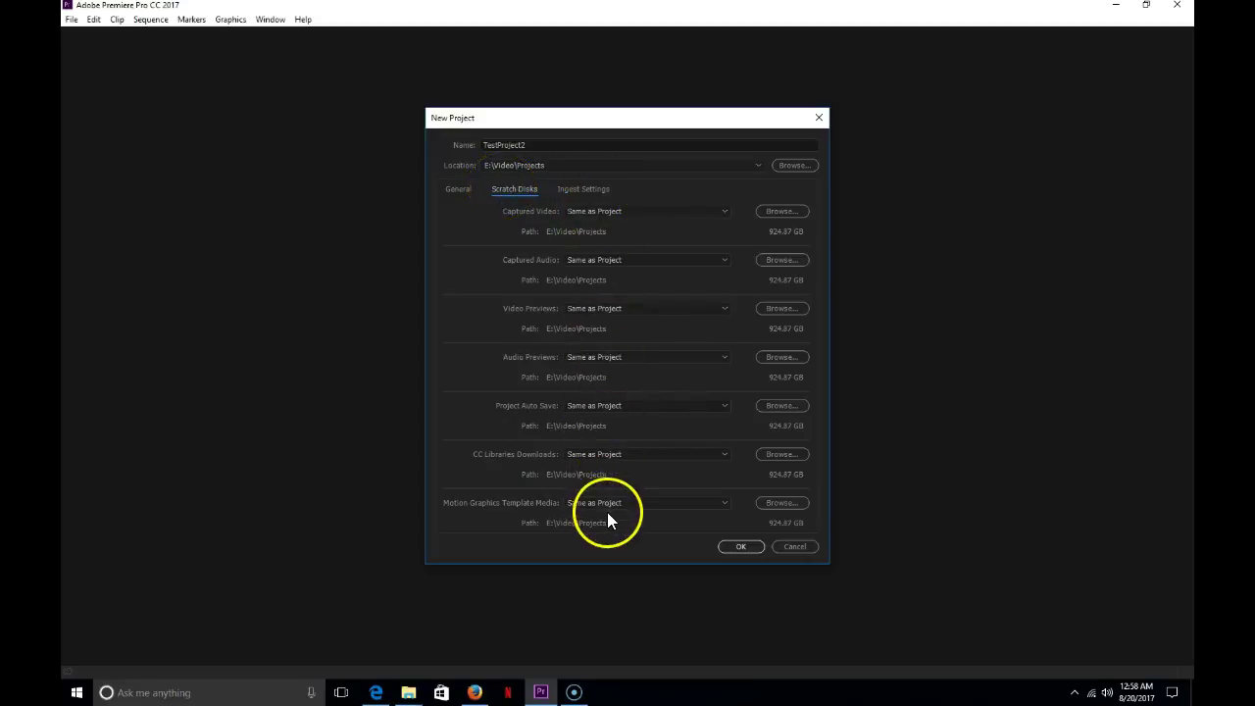
pyautogui.click(568, 190)
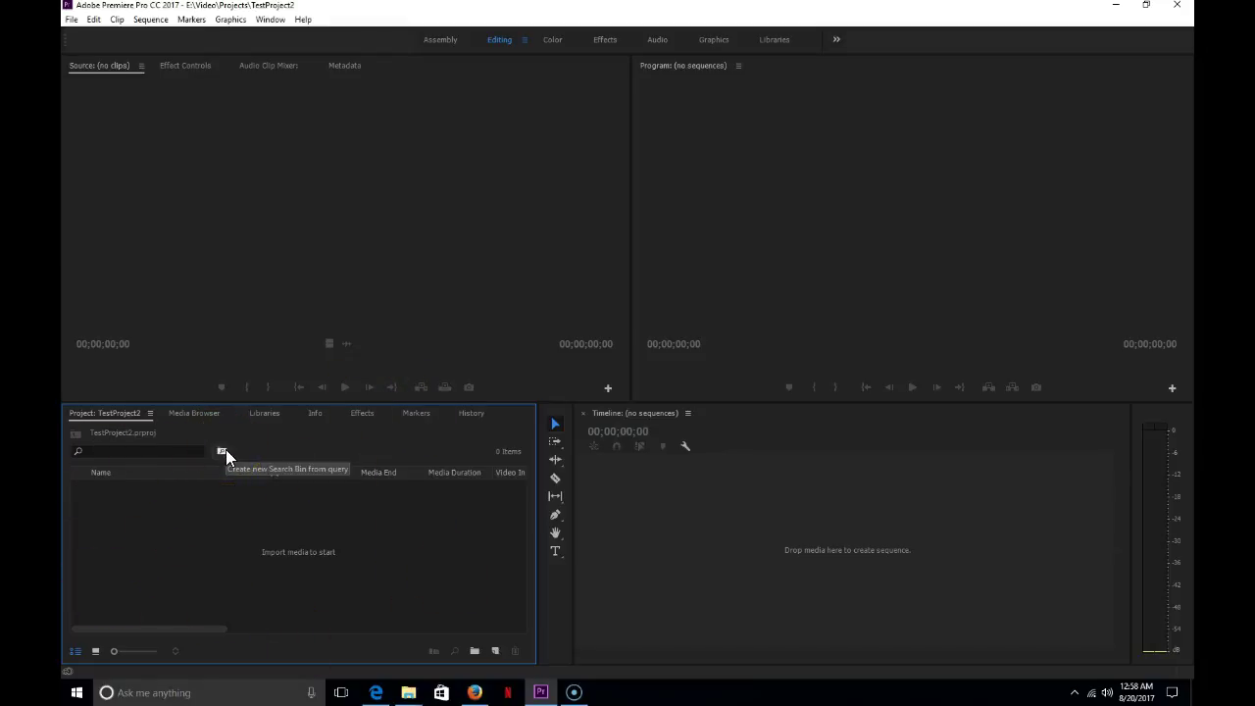
# Look through the Edit and Clip menus, then bring up File > Import.
pyautogui.moveTo(306, 506); pyautogui.dragTo(150, 577)
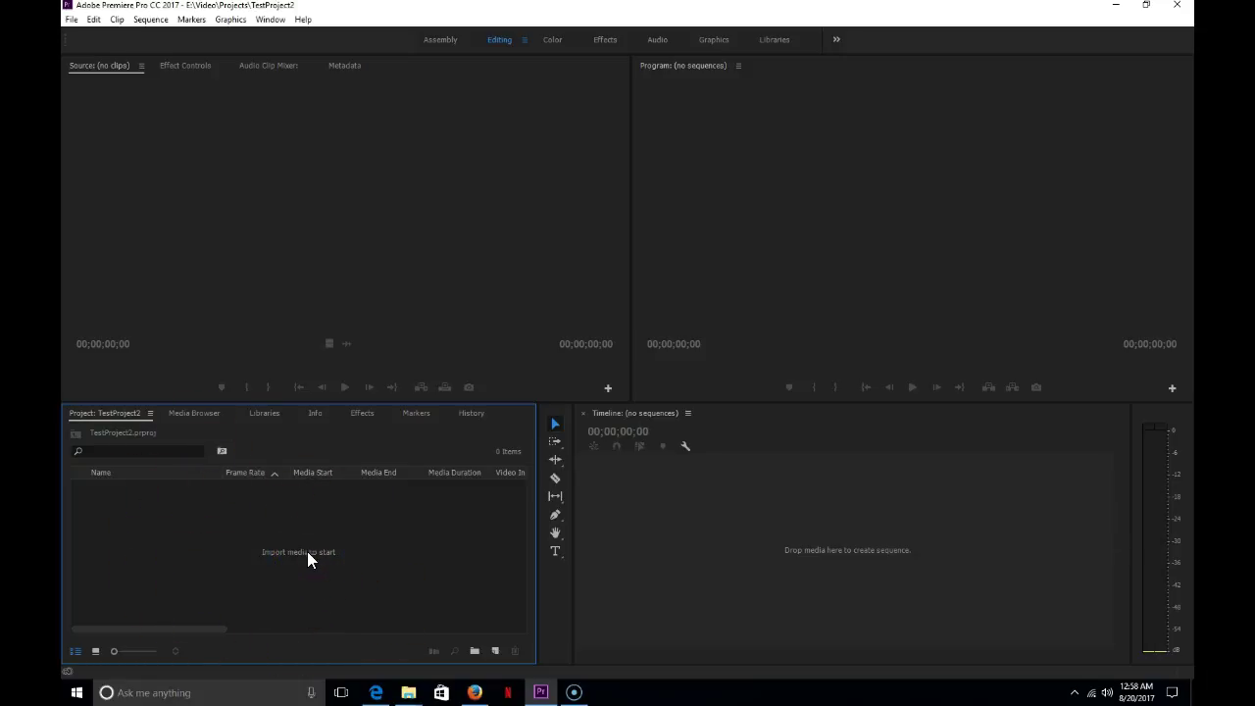
pyautogui.click(94, 21)
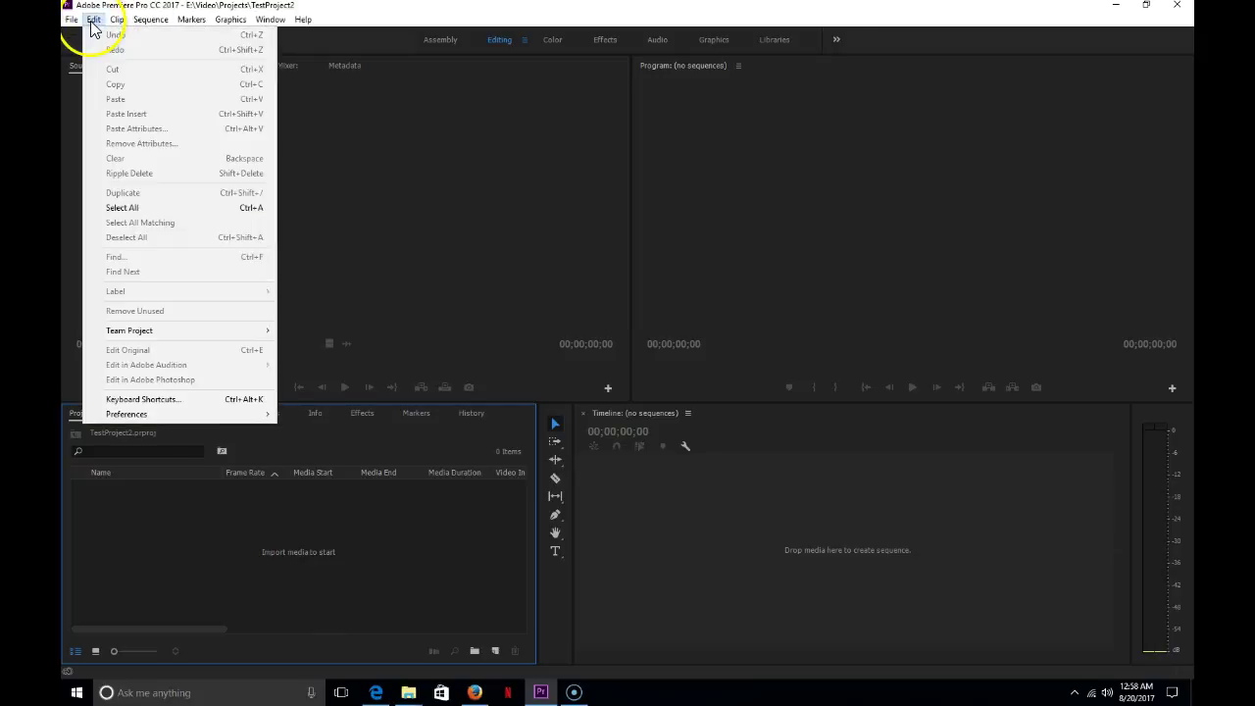
pyautogui.click(118, 22)
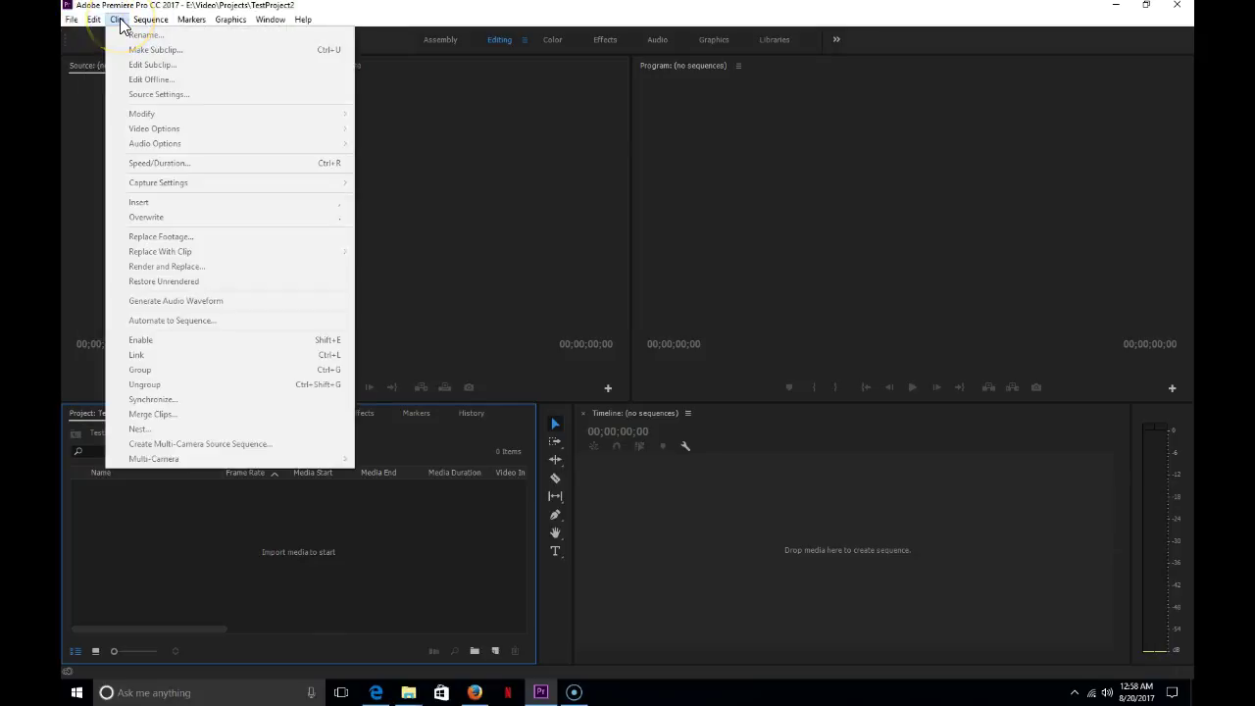
pyautogui.click(68, 19)
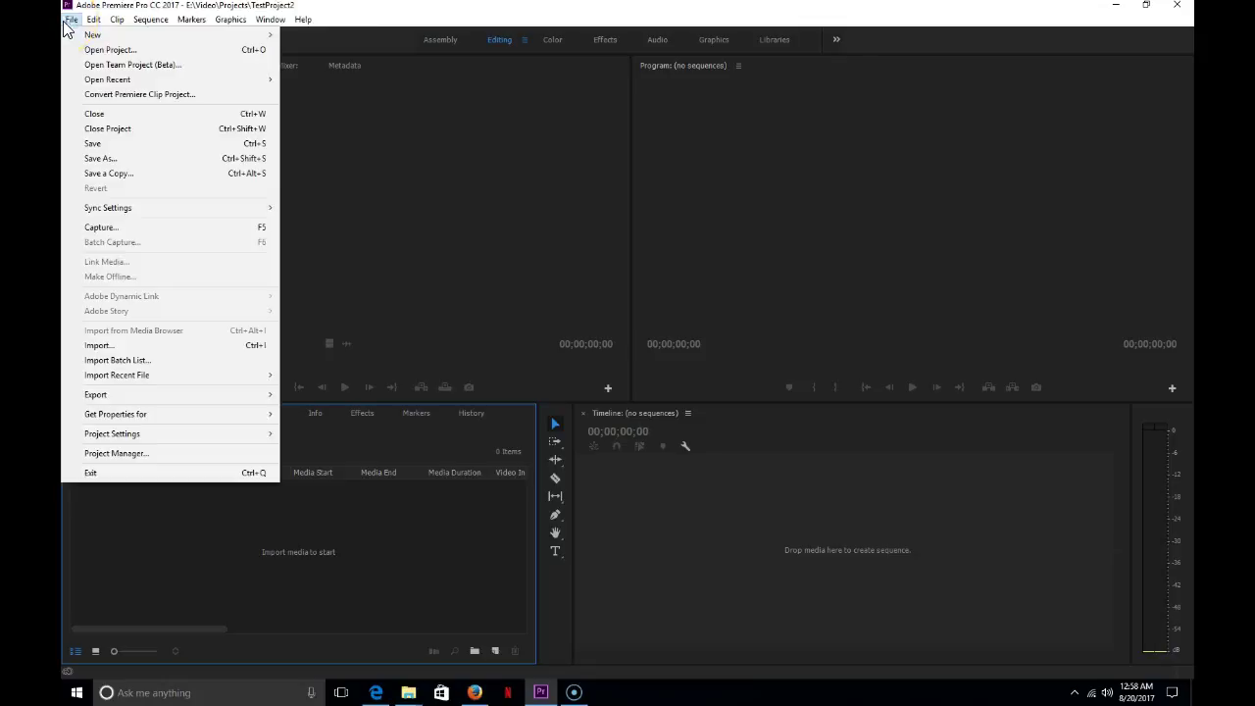
pyautogui.click(112, 350)
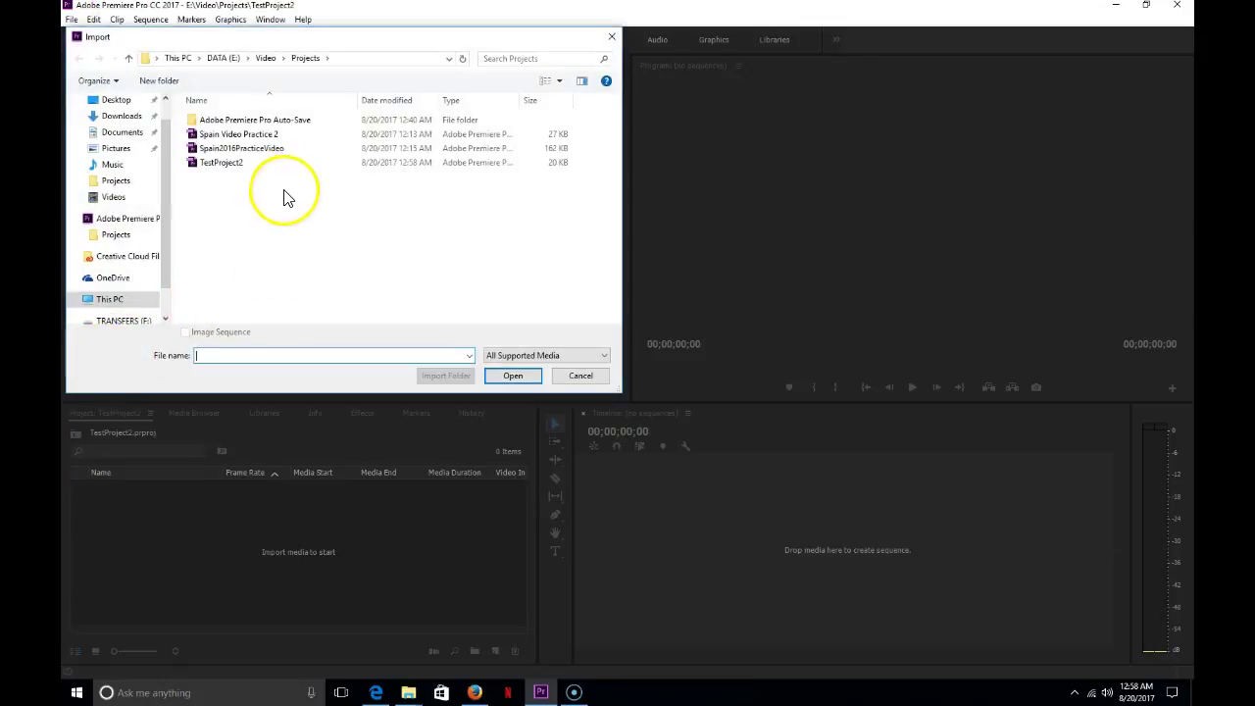
# Import all 246 clips from Video\VideoClips\2017\Spain2016 into the project.
pyautogui.click(268, 59)
pyautogui.doubleClick(236, 141)
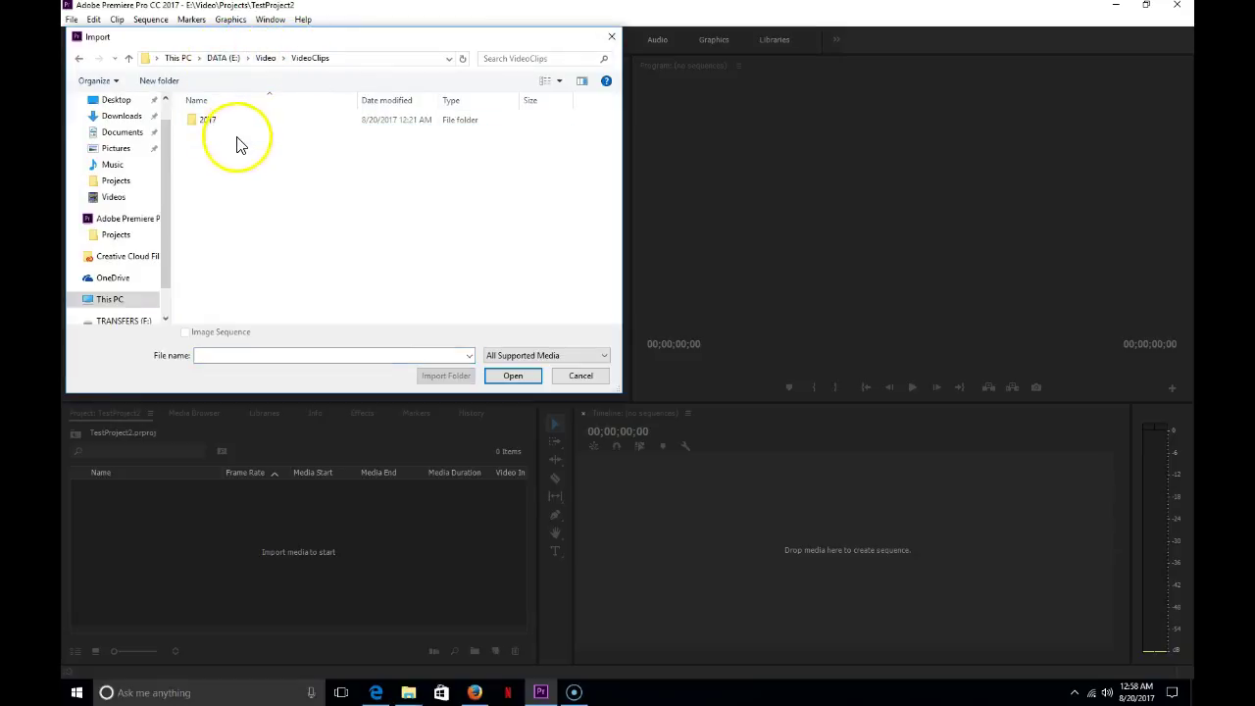
pyautogui.doubleClick(223, 126)
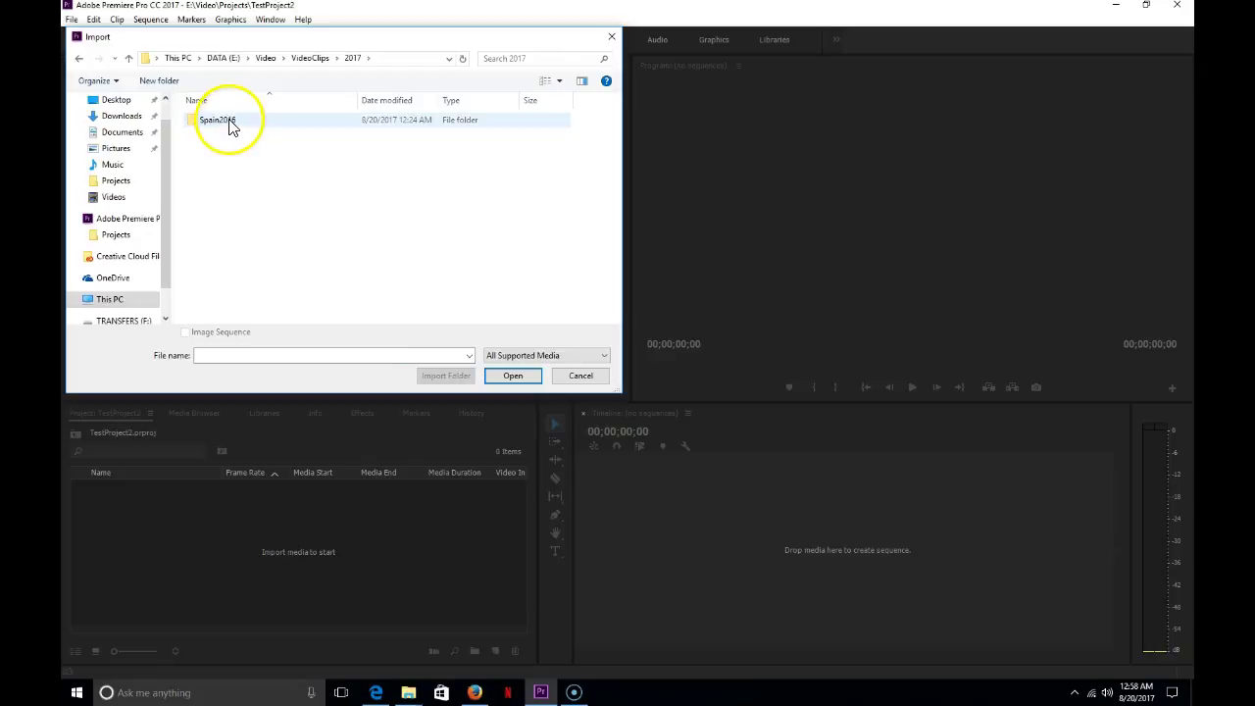
pyautogui.doubleClick(230, 125)
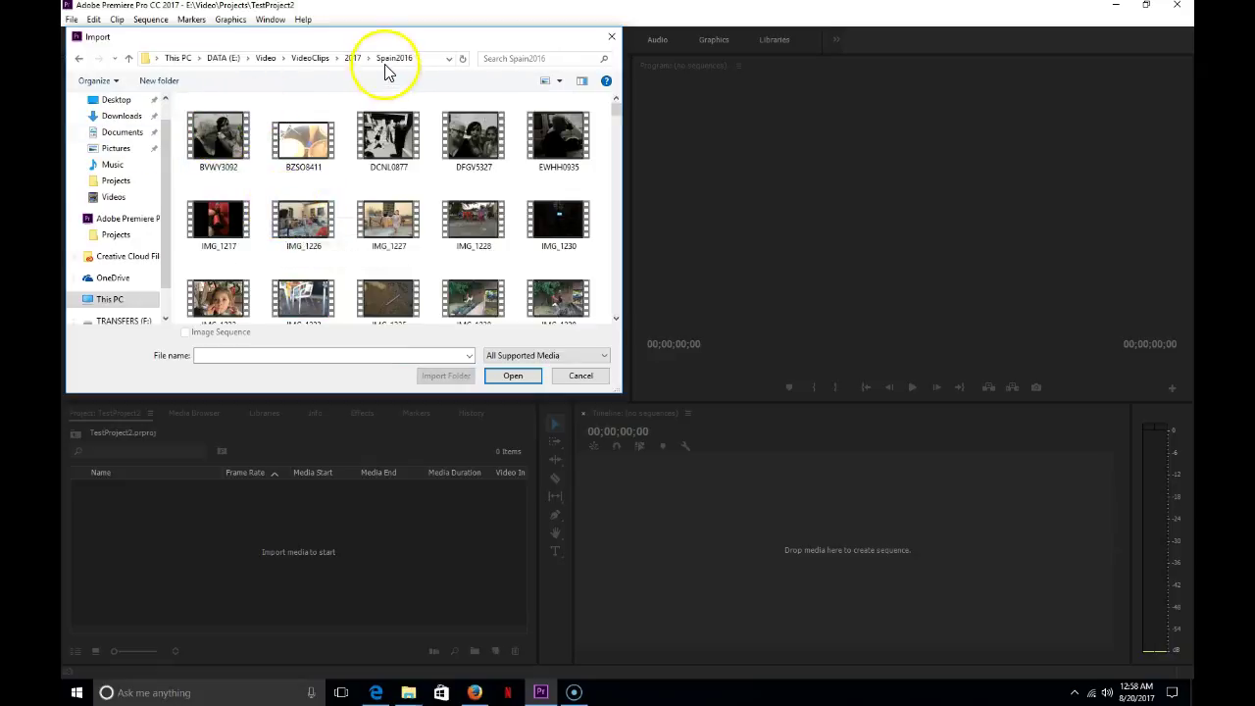
pyautogui.click(352, 58)
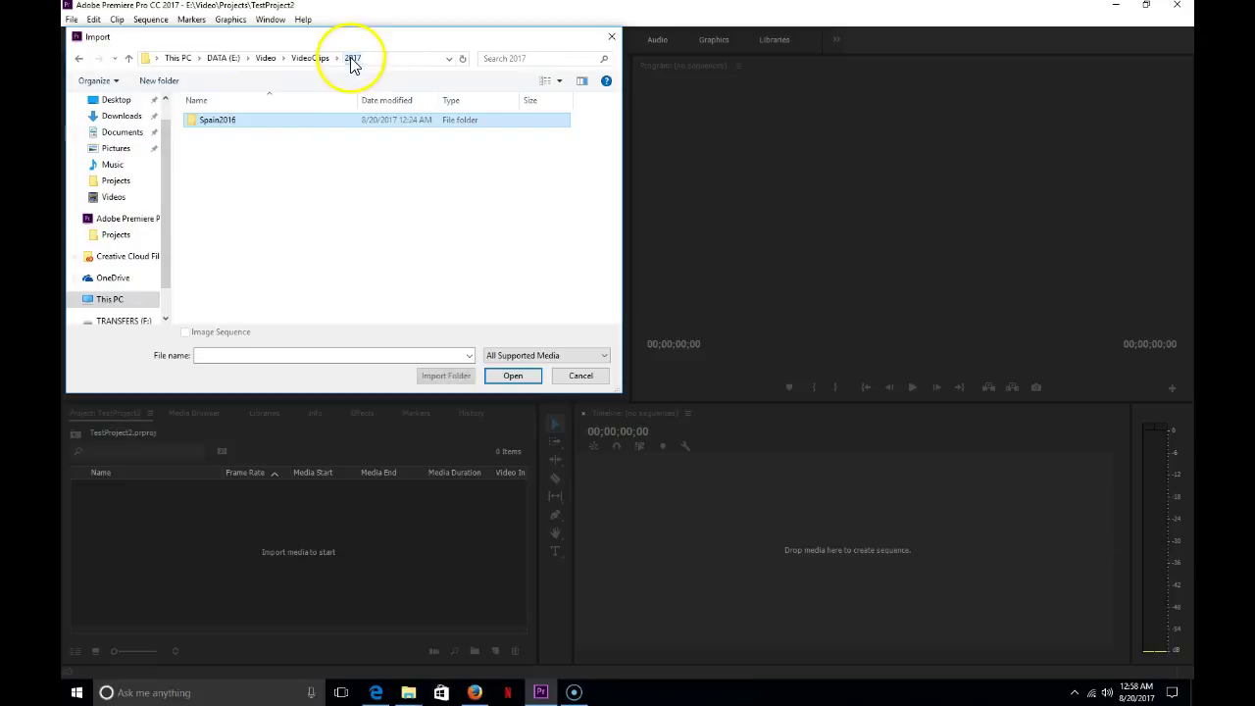
pyautogui.click(232, 128)
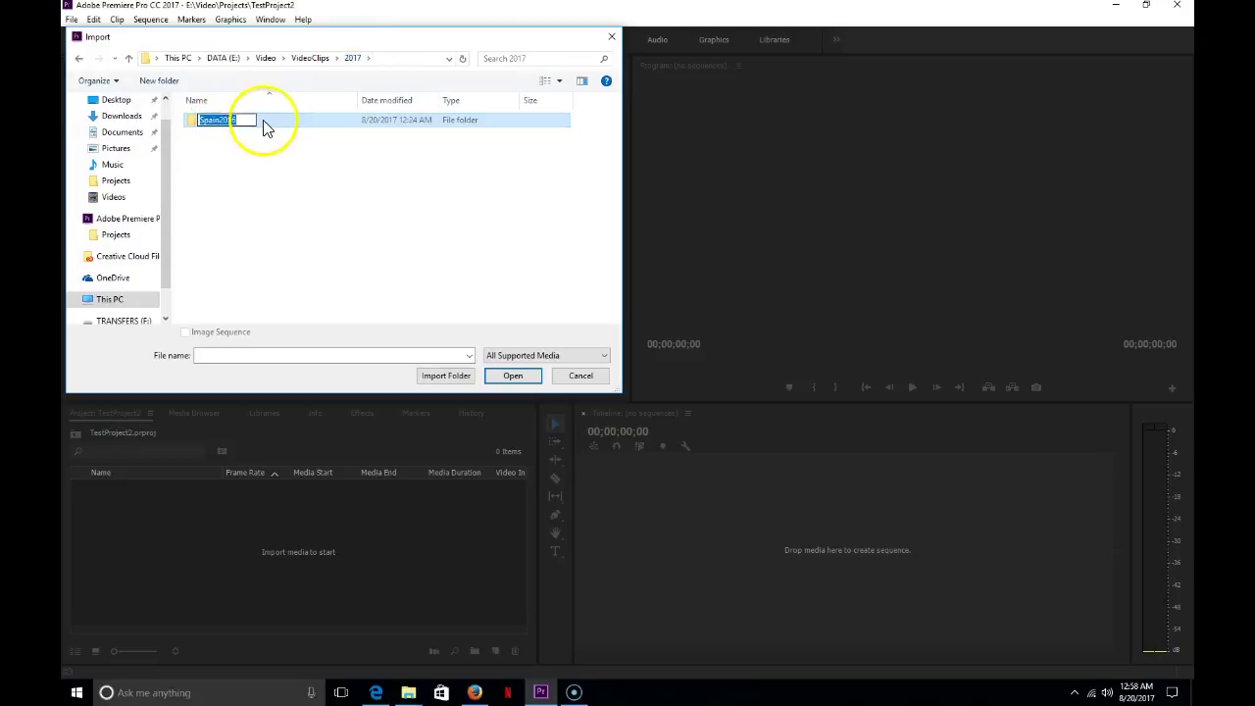
pyautogui.click(250, 130)
pyautogui.doubleClick(194, 122)
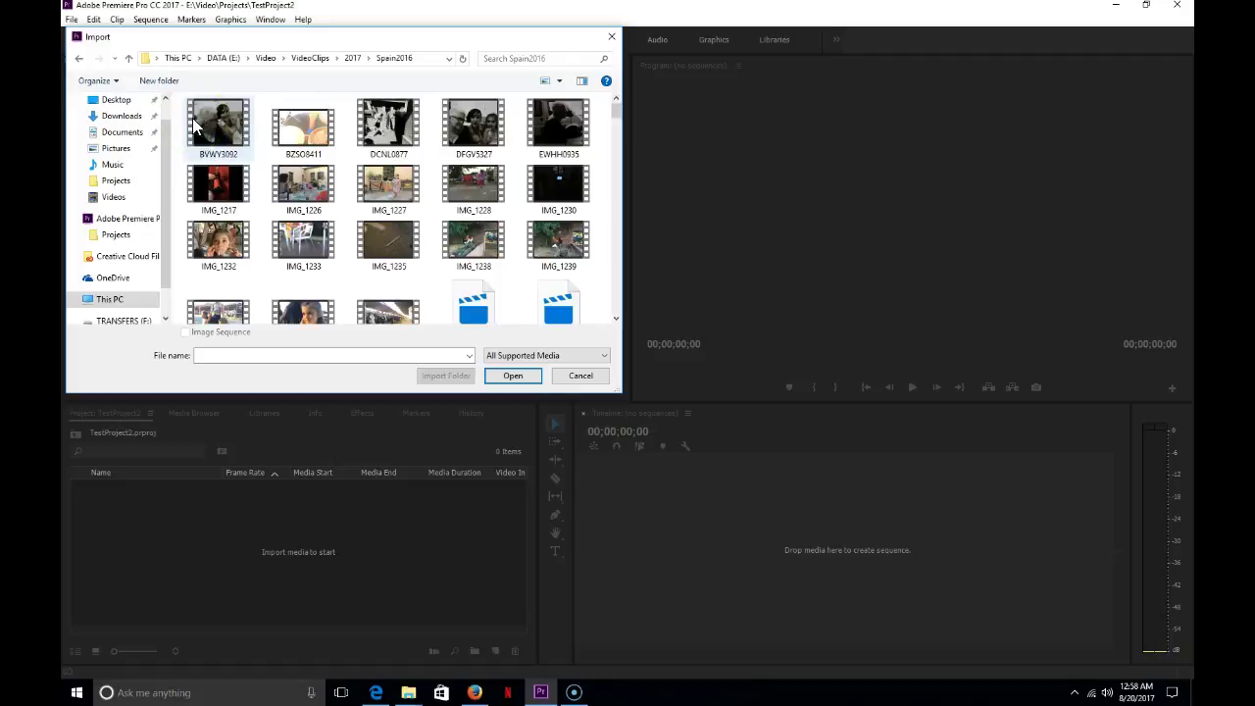
pyautogui.hotkey('ctrl', 'a')
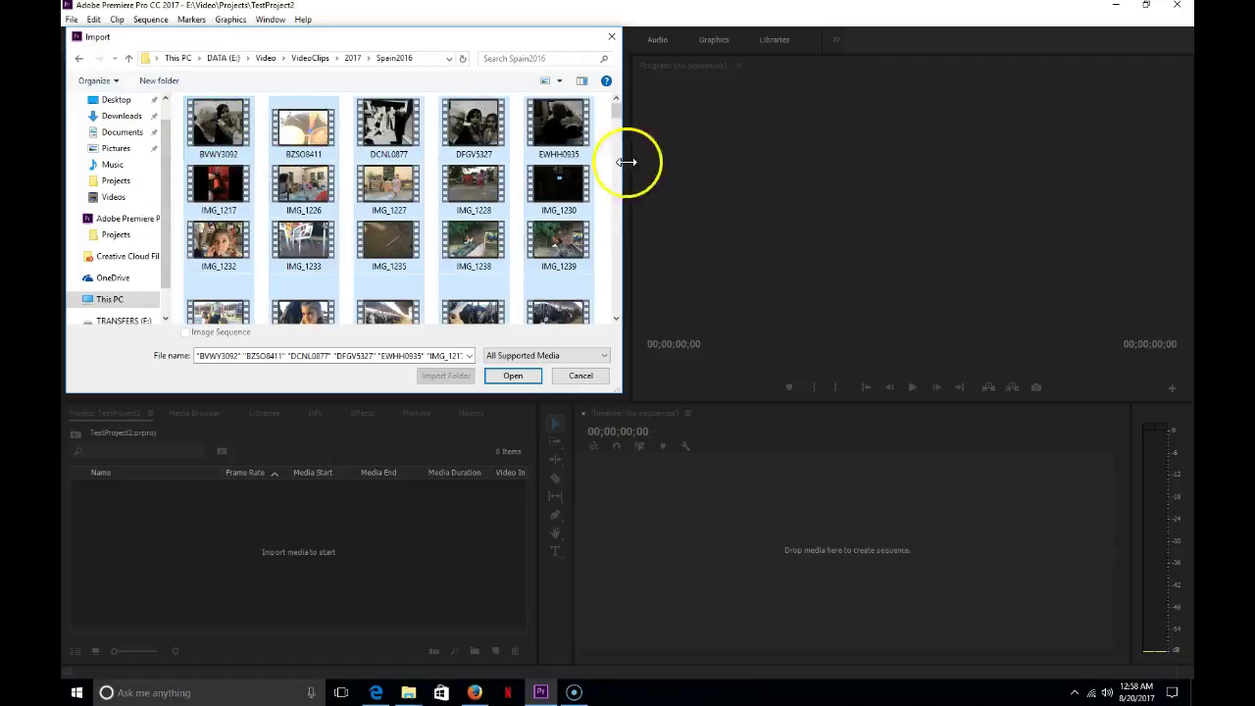
pyautogui.moveTo(612, 118); pyautogui.dragTo(605, 337)
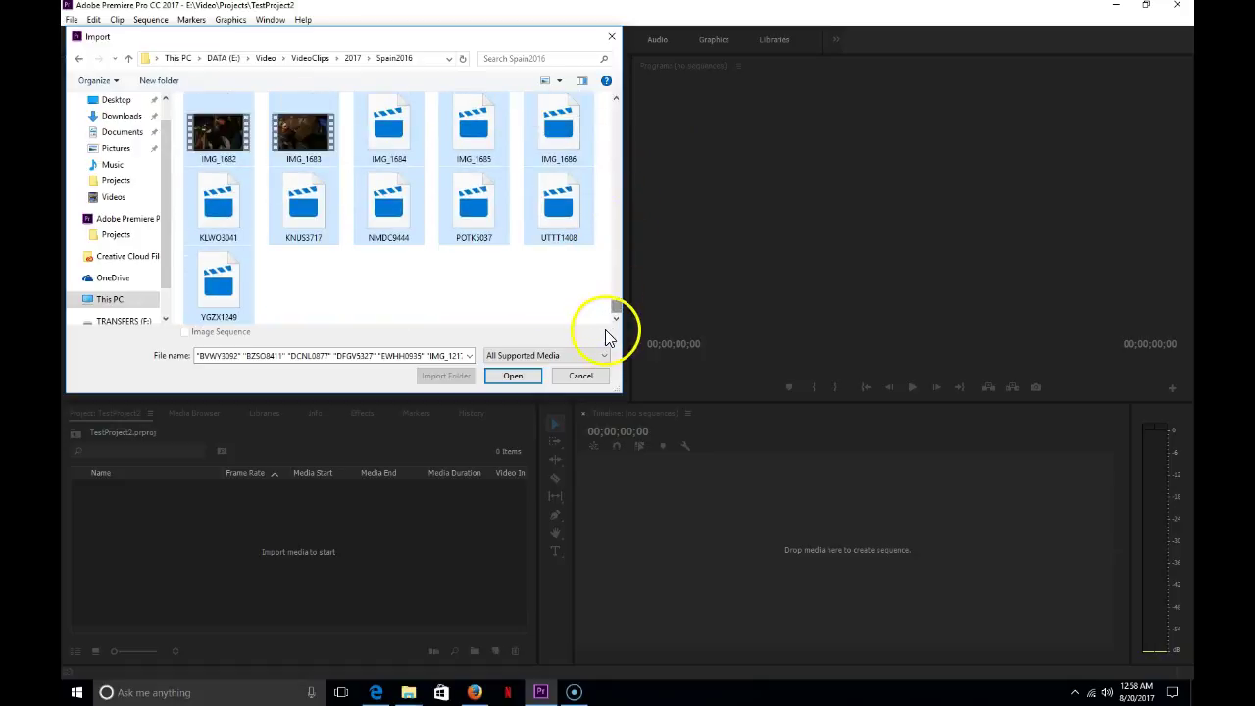
pyautogui.click(516, 379)
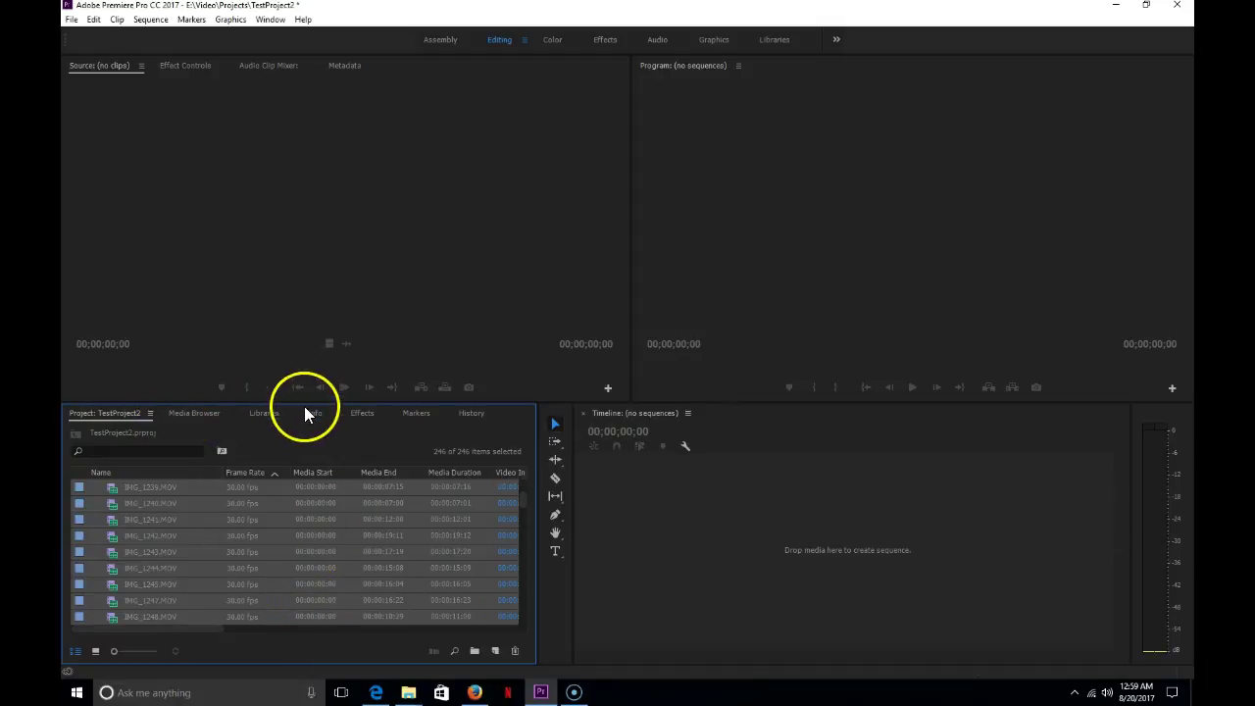
# Glance at the Media Browser, then switch the Project panel to Icon View thumbnails.
pyautogui.click(201, 414)
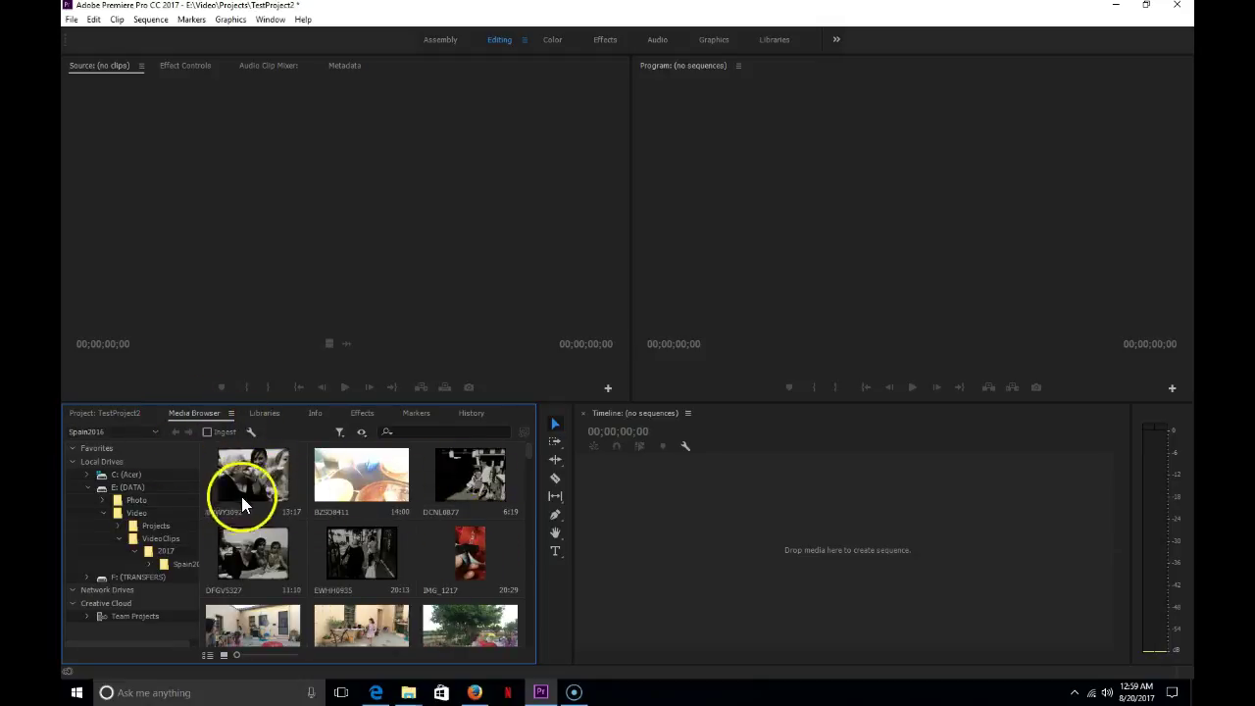
pyautogui.click(108, 415)
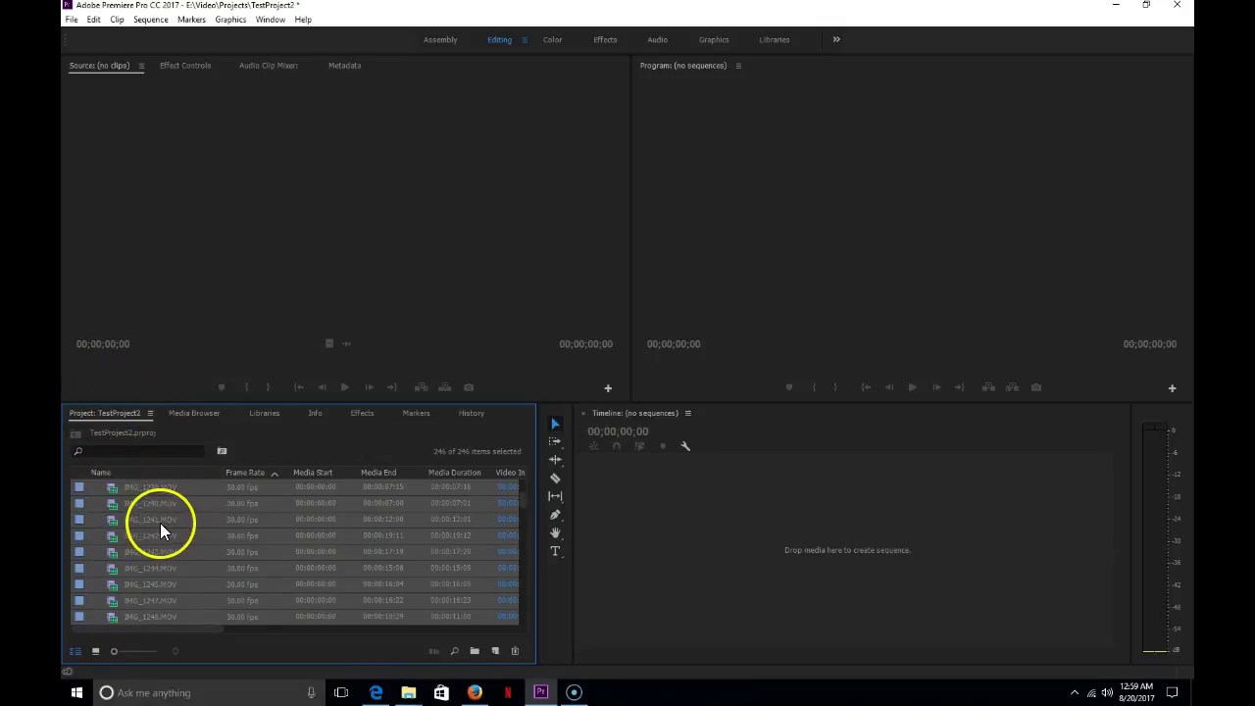
pyautogui.click(95, 650)
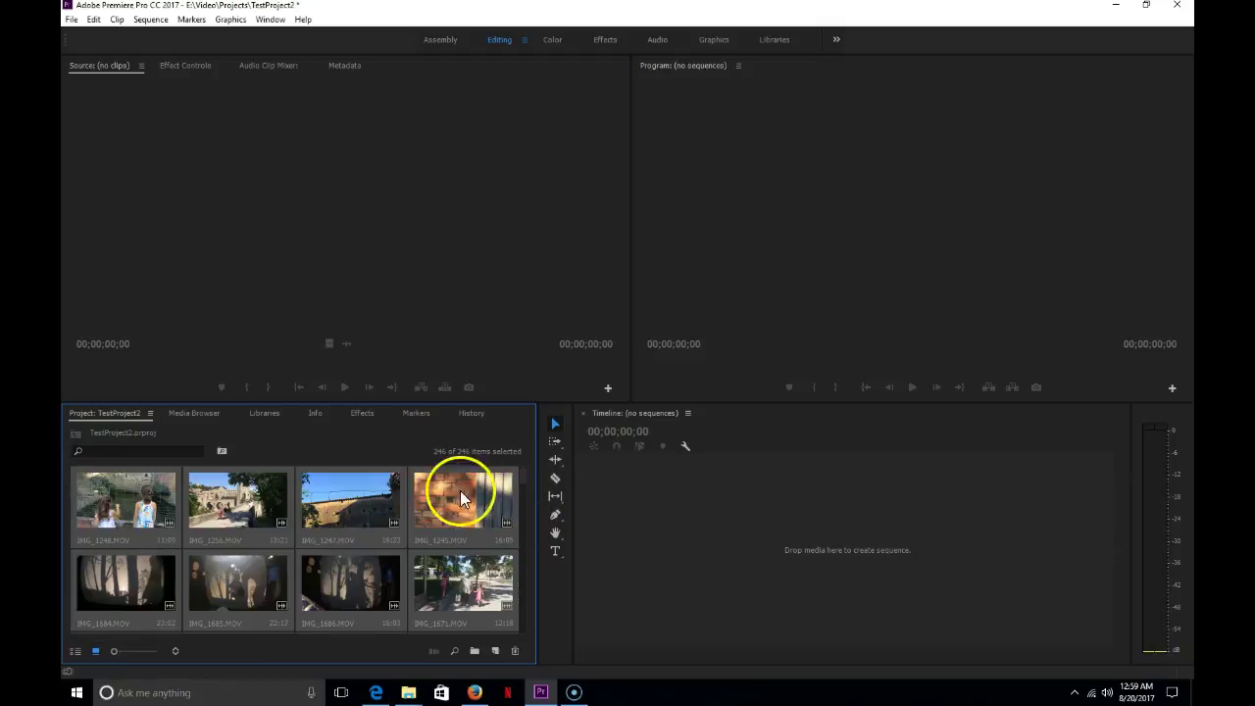
# Preview IMG_1247 in the Source monitor, playing it and stopping at 00:00:10:10.
pyautogui.doubleClick(346, 499)
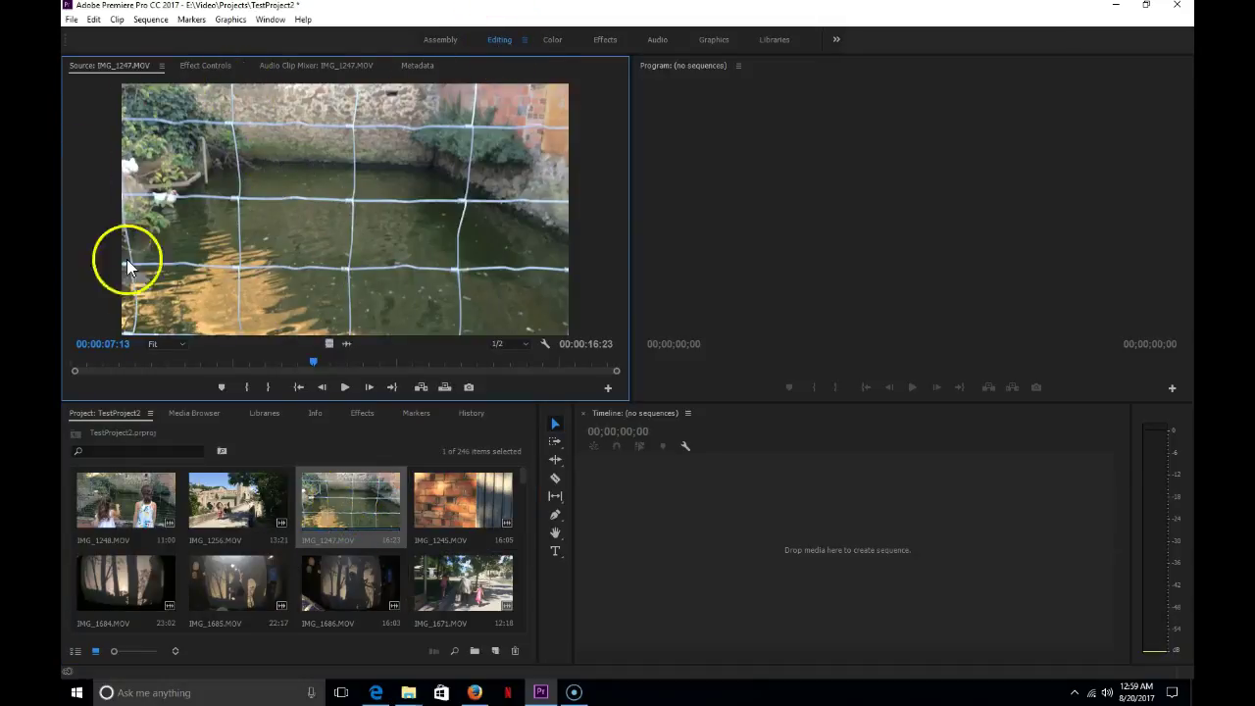
pyautogui.click(344, 387)
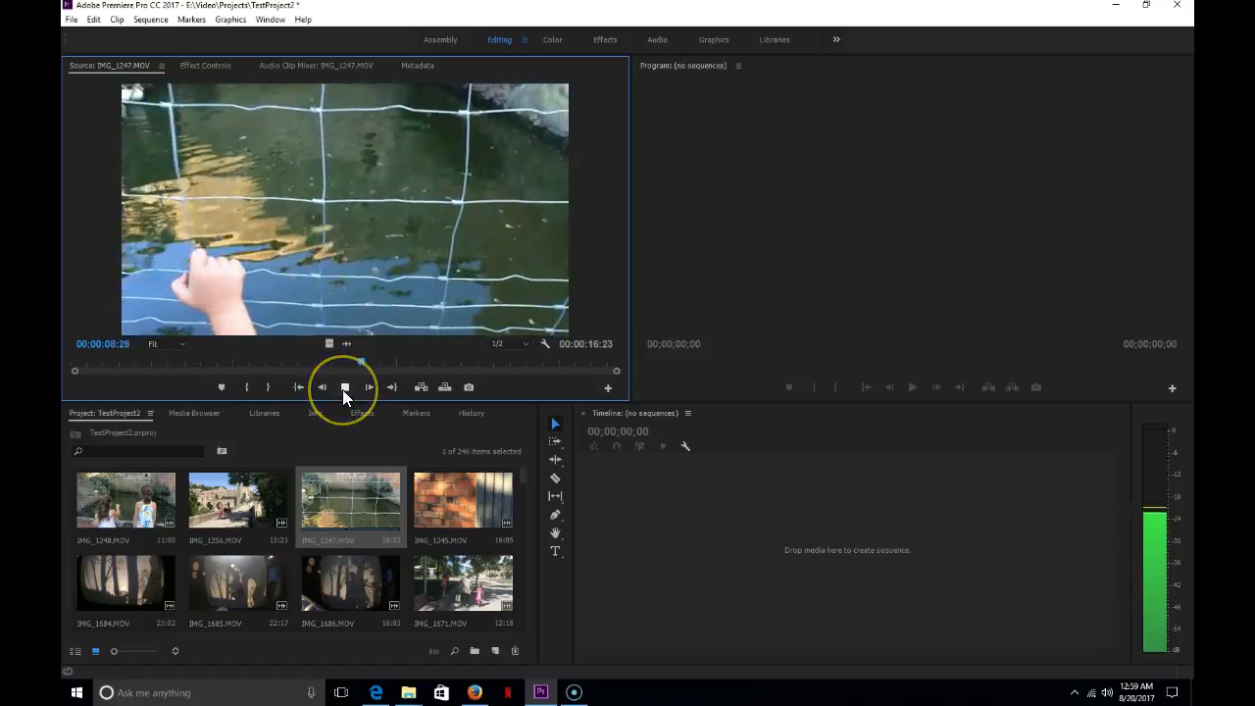
pyautogui.click(344, 386)
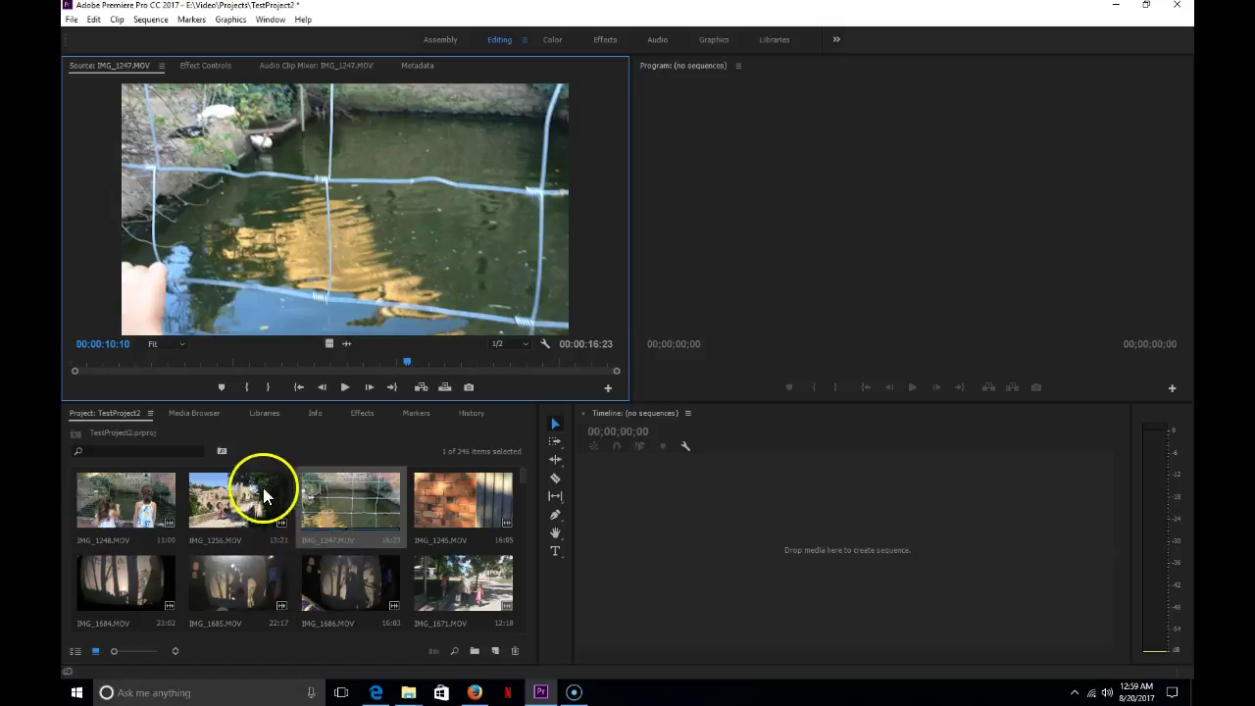
# Scroll to the last clips, make the Project panel taller and wider, and enlarge thumbnails.
pyautogui.scroll(-5, 261, 500)
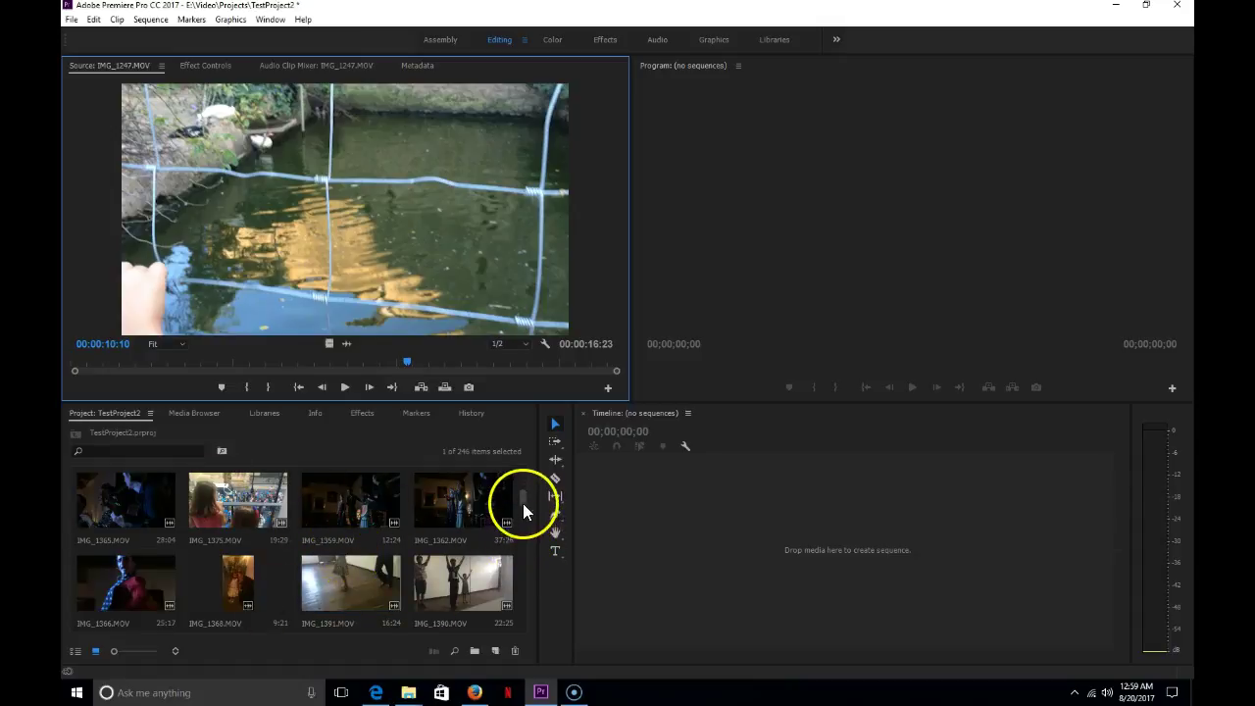
pyautogui.moveTo(523, 503); pyautogui.dragTo(526, 642)
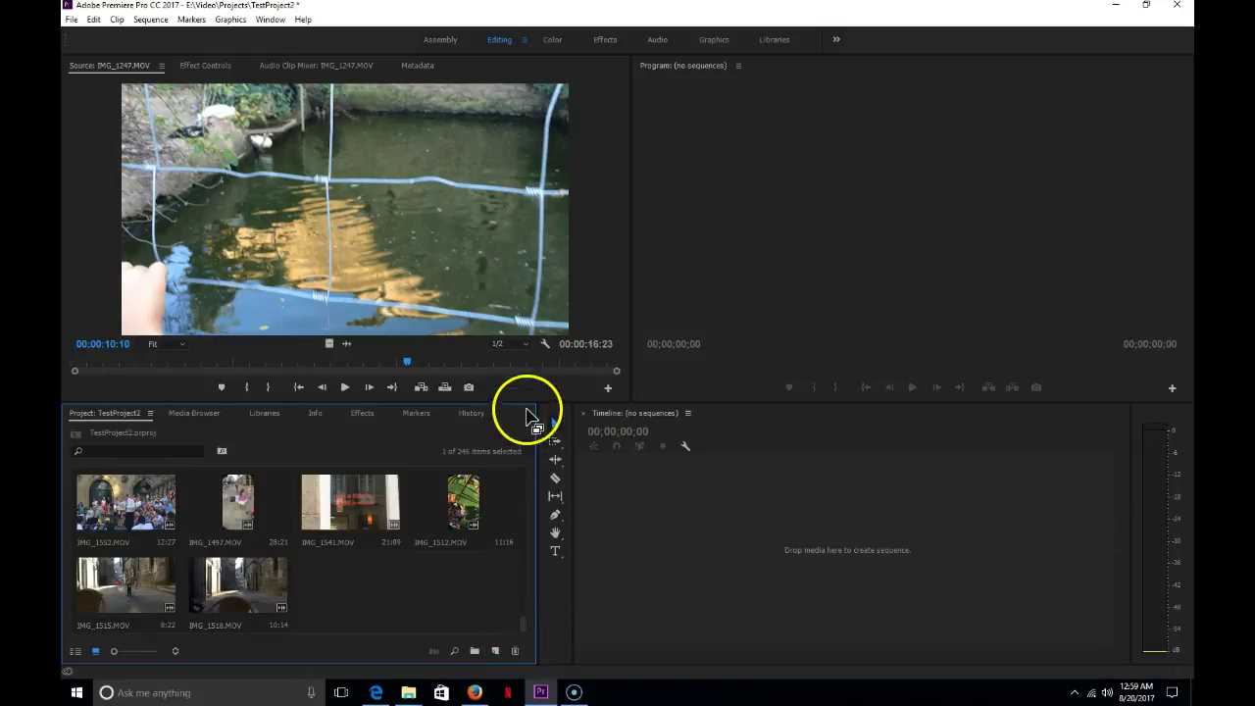
pyautogui.moveTo(524, 400); pyautogui.dragTo(526, 200)
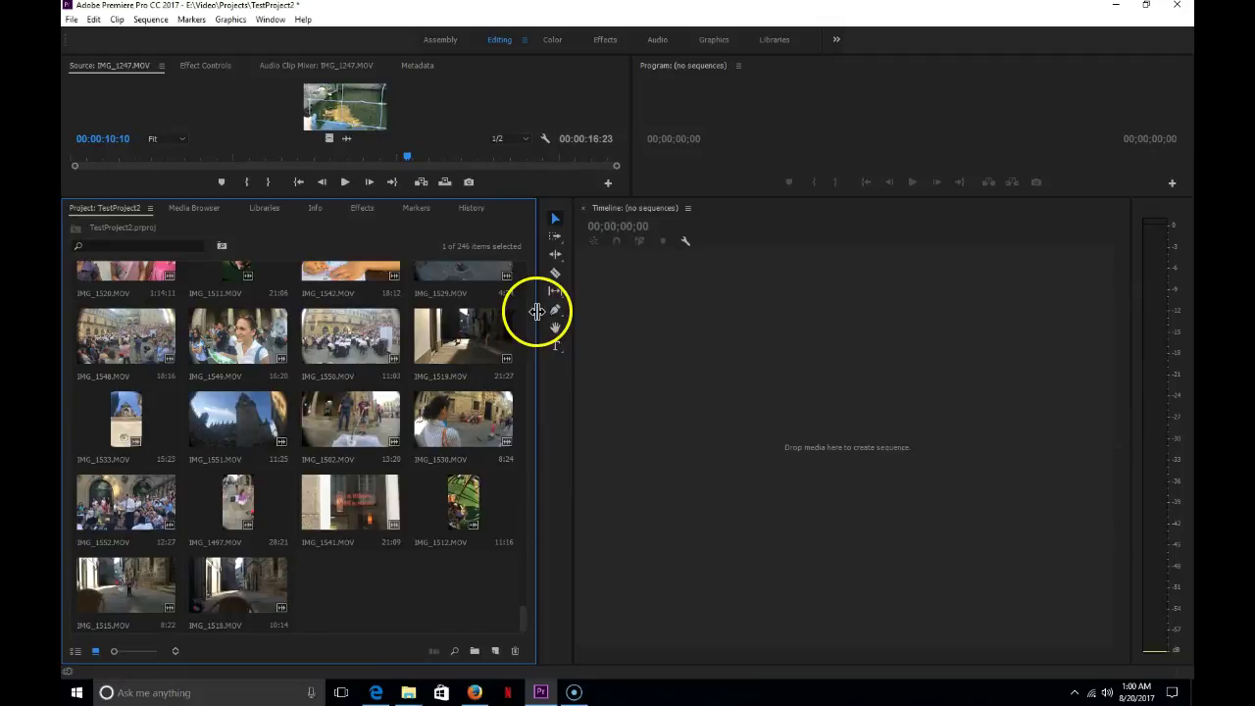
pyautogui.moveTo(538, 312); pyautogui.dragTo(631, 321)
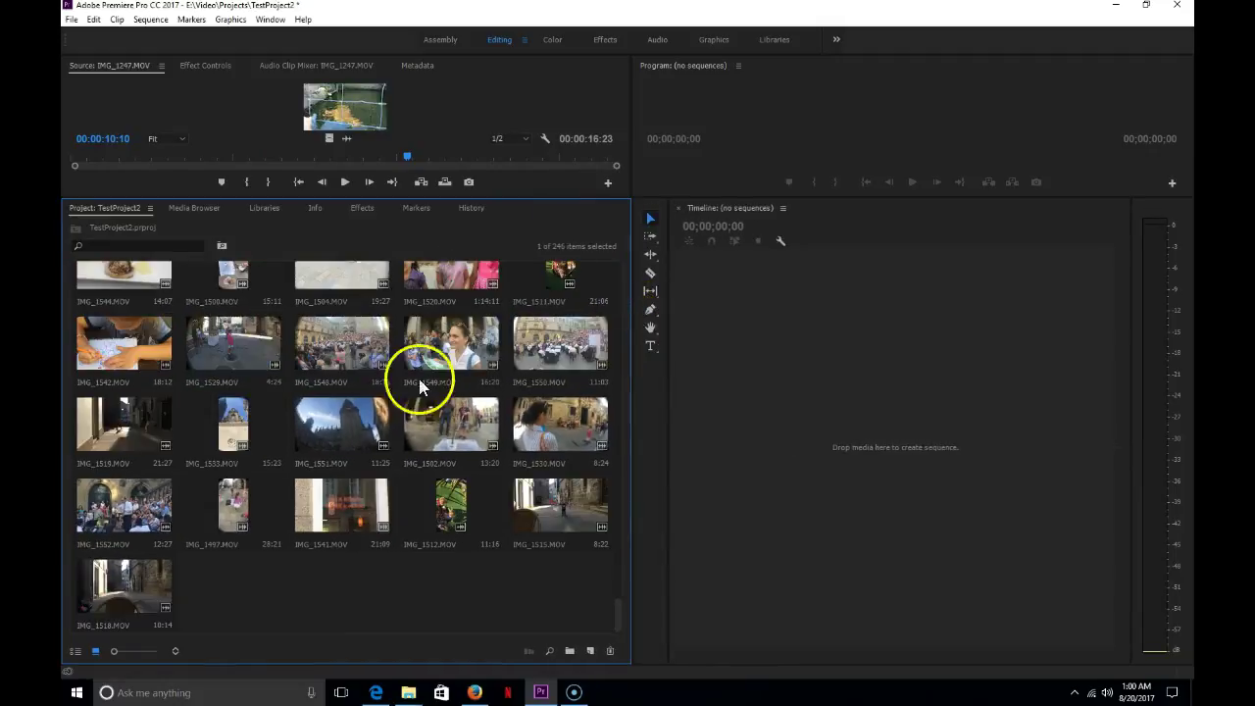
pyautogui.moveTo(115, 651)
pyautogui.mouseDown()
pyautogui.moveTo(103, 654)
pyautogui.moveTo(139, 654)
pyautogui.mouseUp()
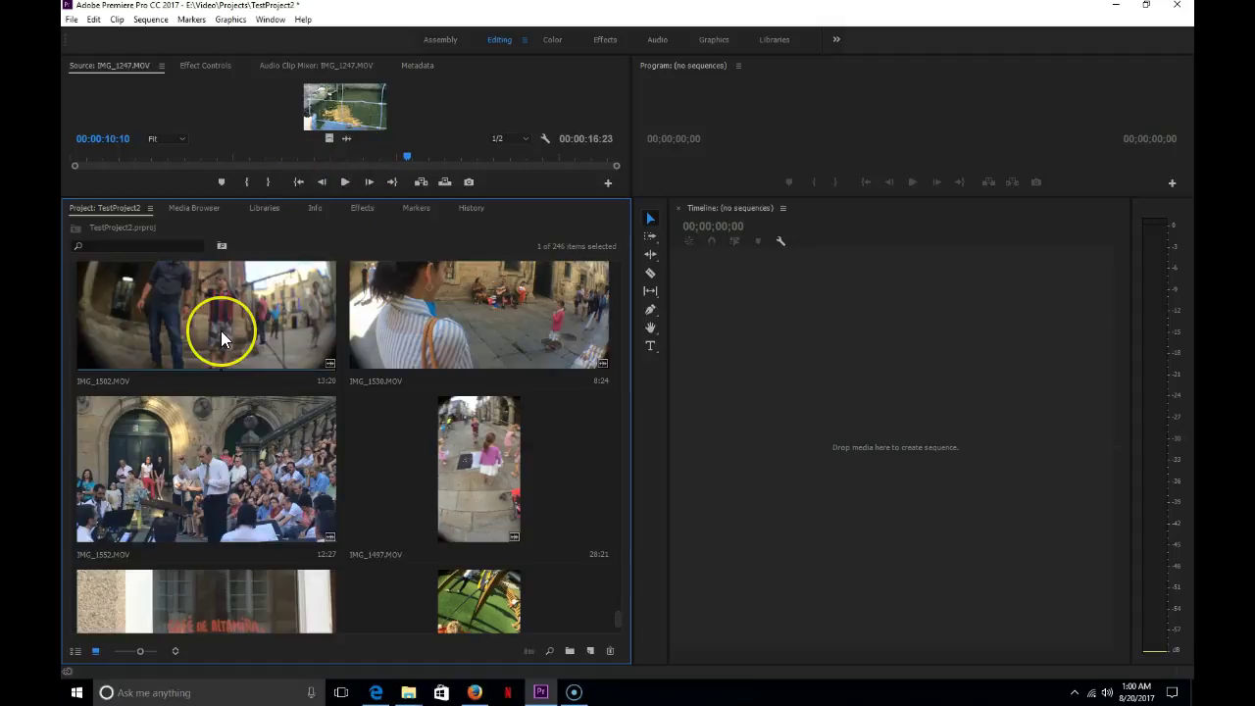
# Create a new bin in the Project panel and name it Santiago.
pyautogui.moveTo(220, 331); pyautogui.dragTo(136, 292)
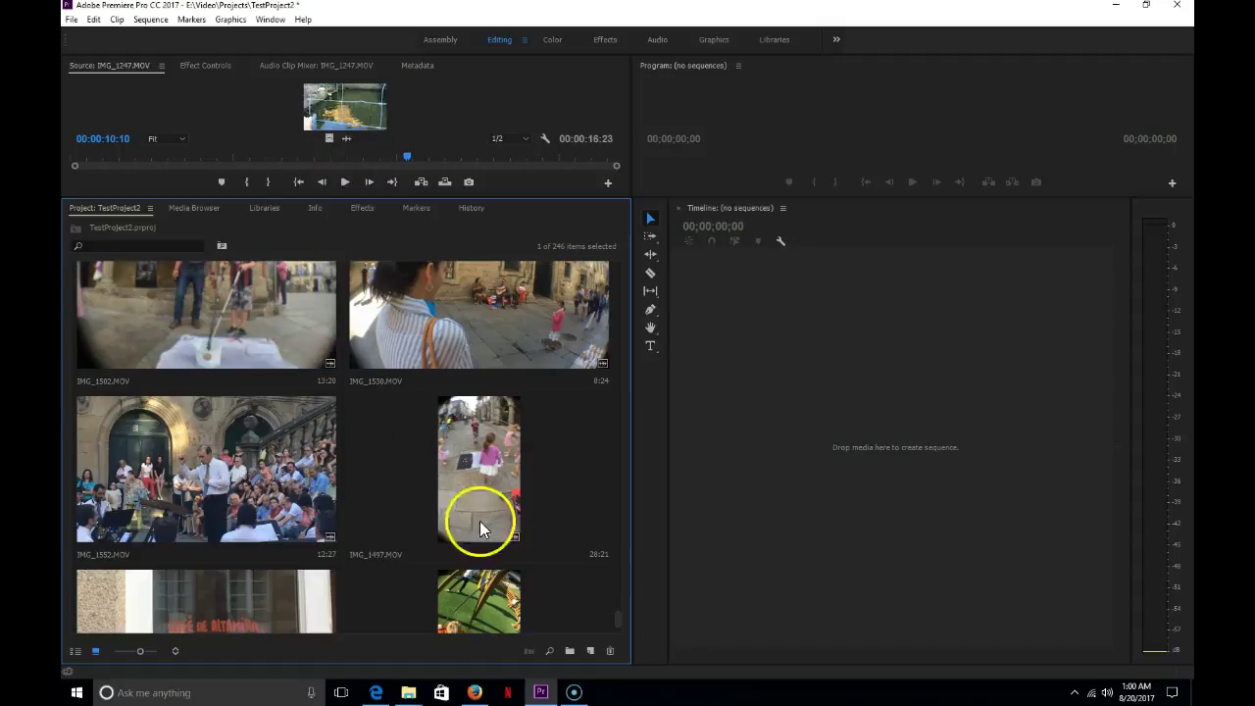
pyautogui.click(570, 653)
pyautogui.click(570, 651)
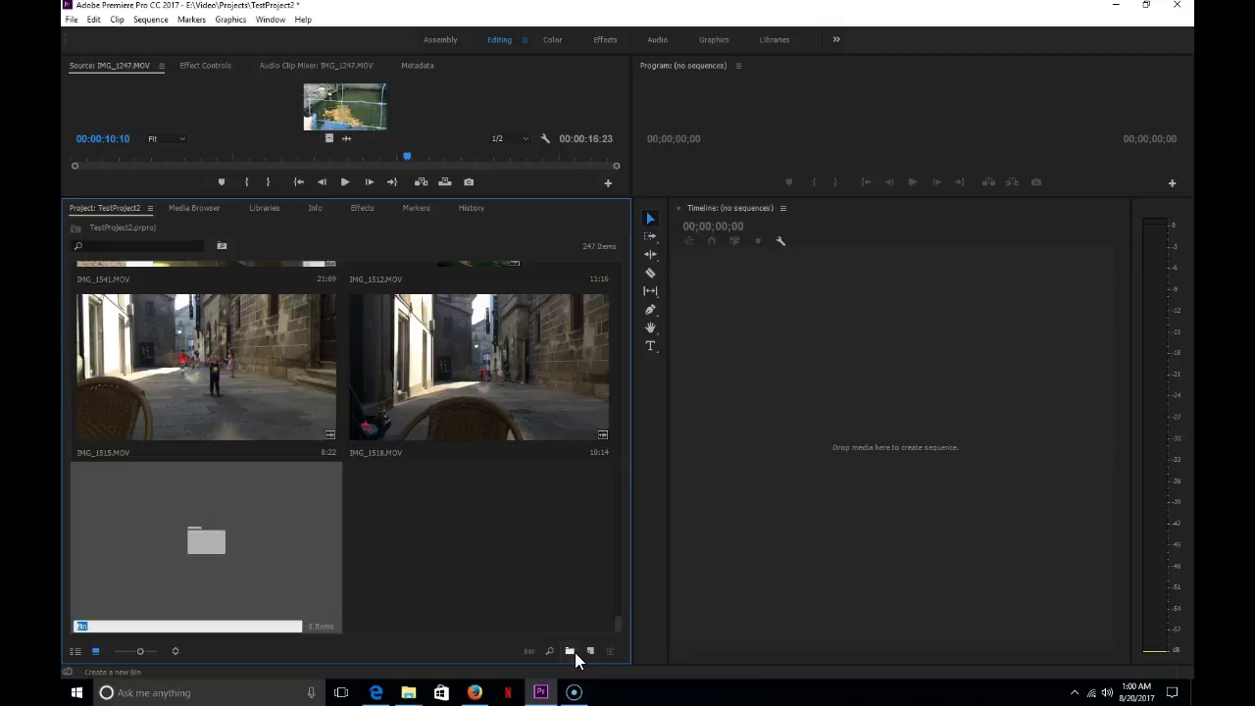
pyautogui.write('Santiago')
pyautogui.click(203, 536)
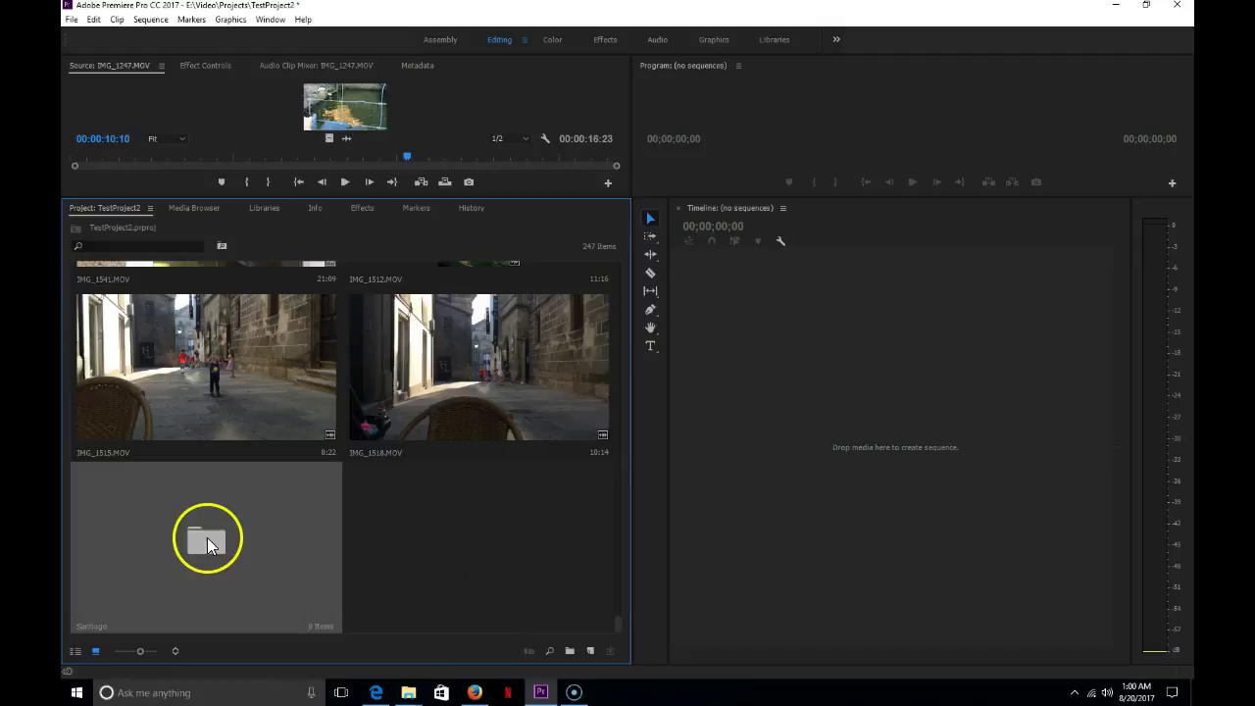
# Move IMG_1515 and IMG_1518 into the Santiago bin.
pyautogui.click(476, 376)
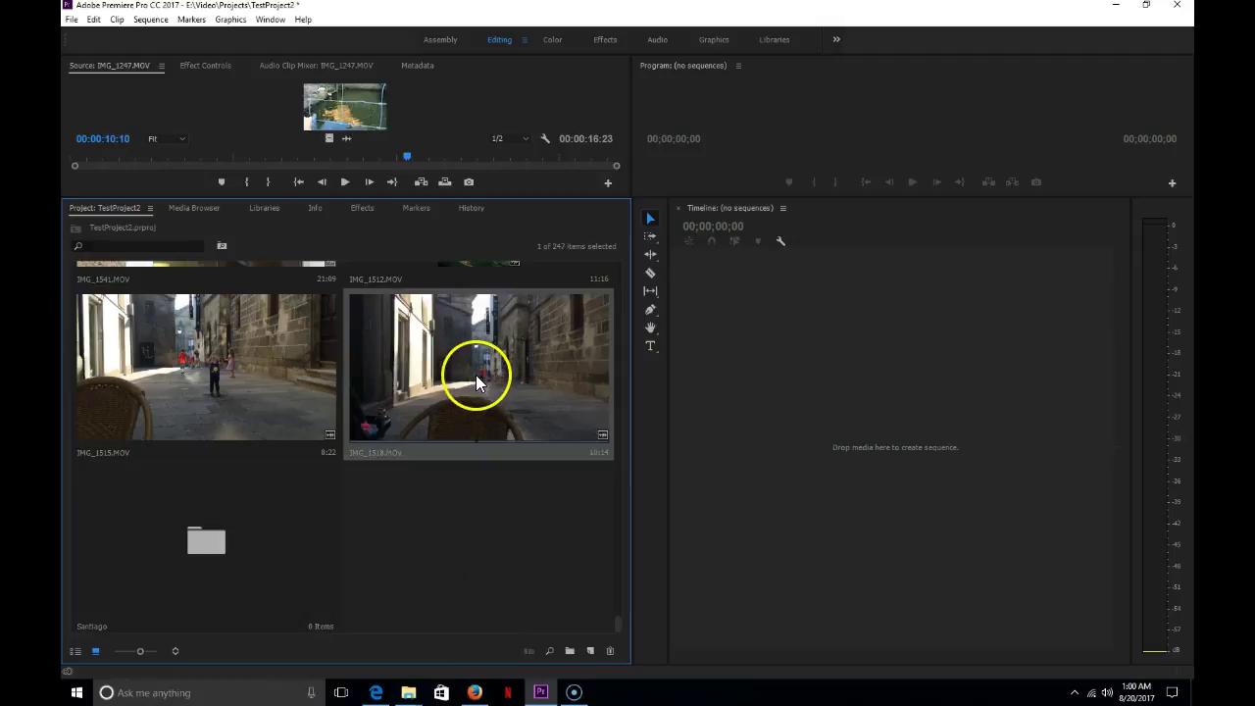
pyautogui.click(237, 365)
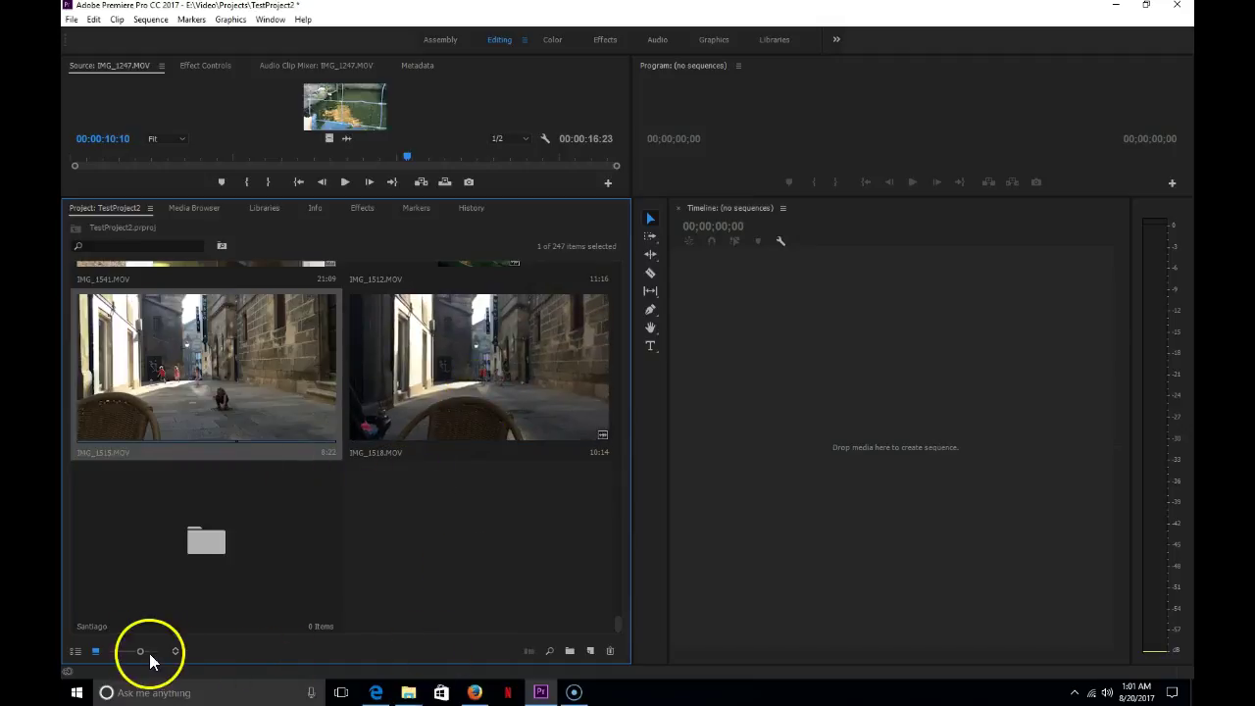
pyautogui.moveTo(138, 651); pyautogui.dragTo(131, 653)
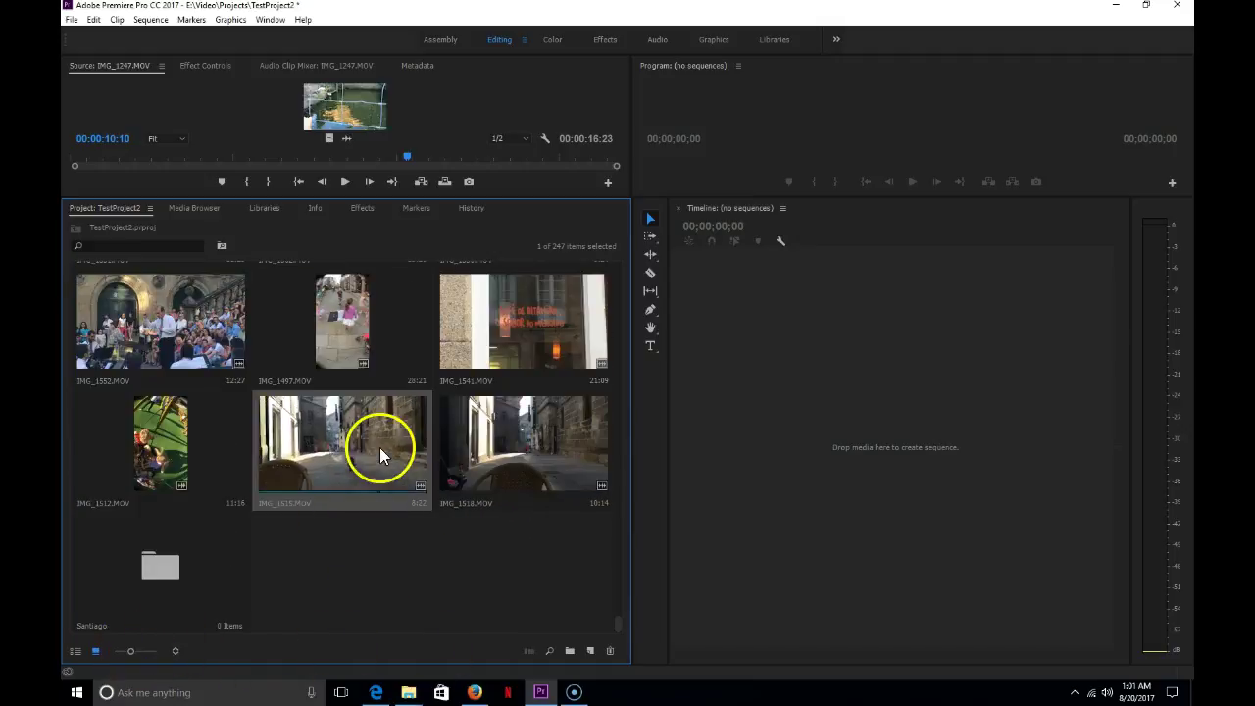
pyautogui.moveTo(344, 447); pyautogui.dragTo(168, 570)
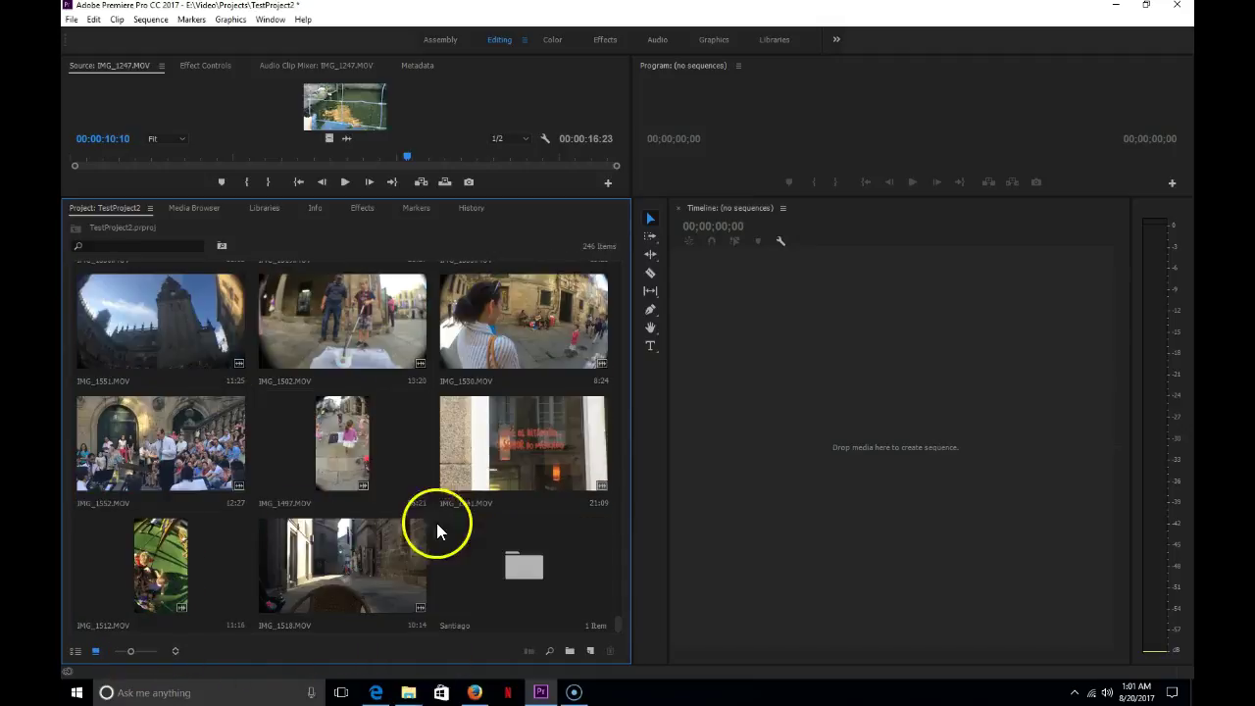
pyautogui.moveTo(341, 574); pyautogui.dragTo(550, 577)
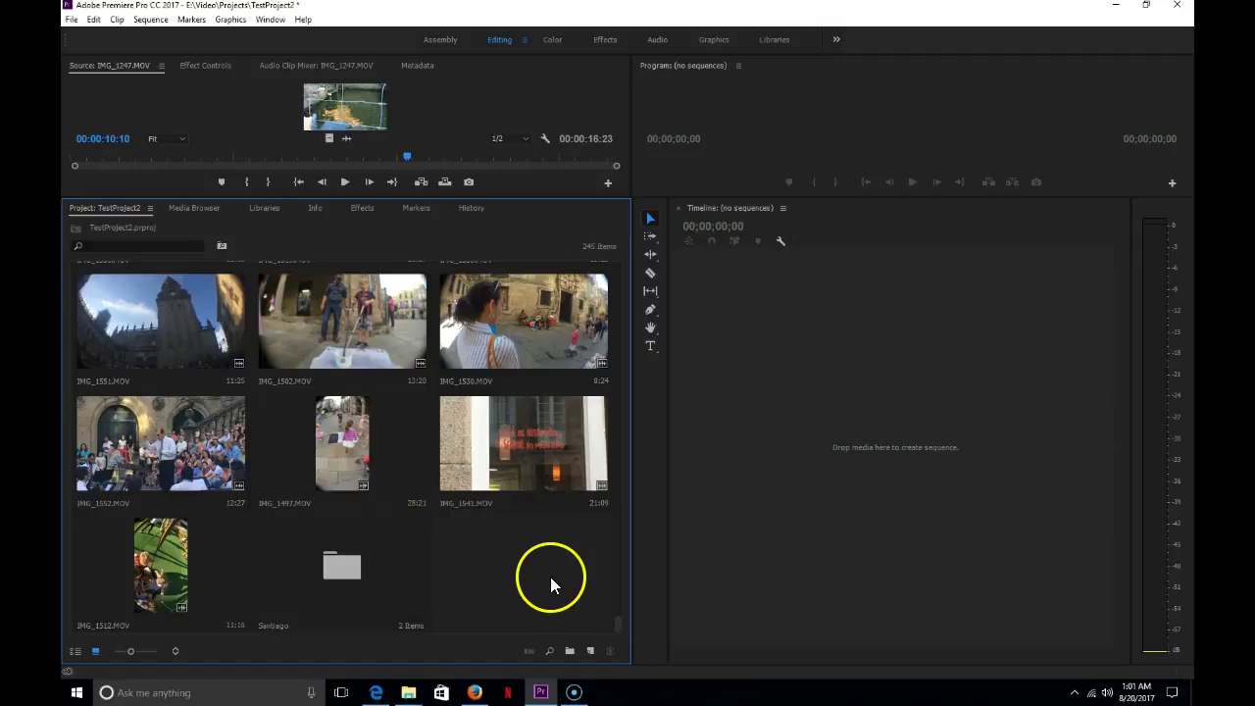
# Move IMG_1530, IMG_1502, IMG_1551, IMG_1552, IMG_1497 and IMG_1541 together into Santiago.
pyautogui.click(530, 320)
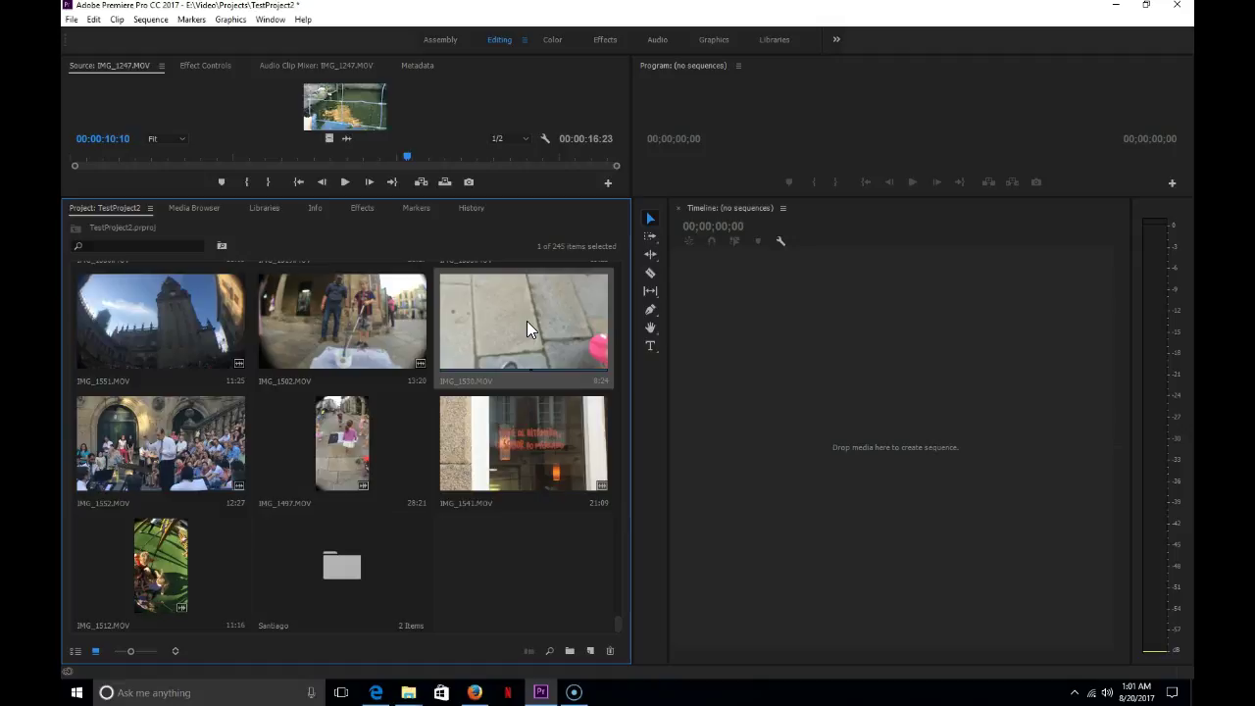
pyautogui.keyDown('ctrl'); pyautogui.click(290, 328); pyautogui.keyUp('ctrl')
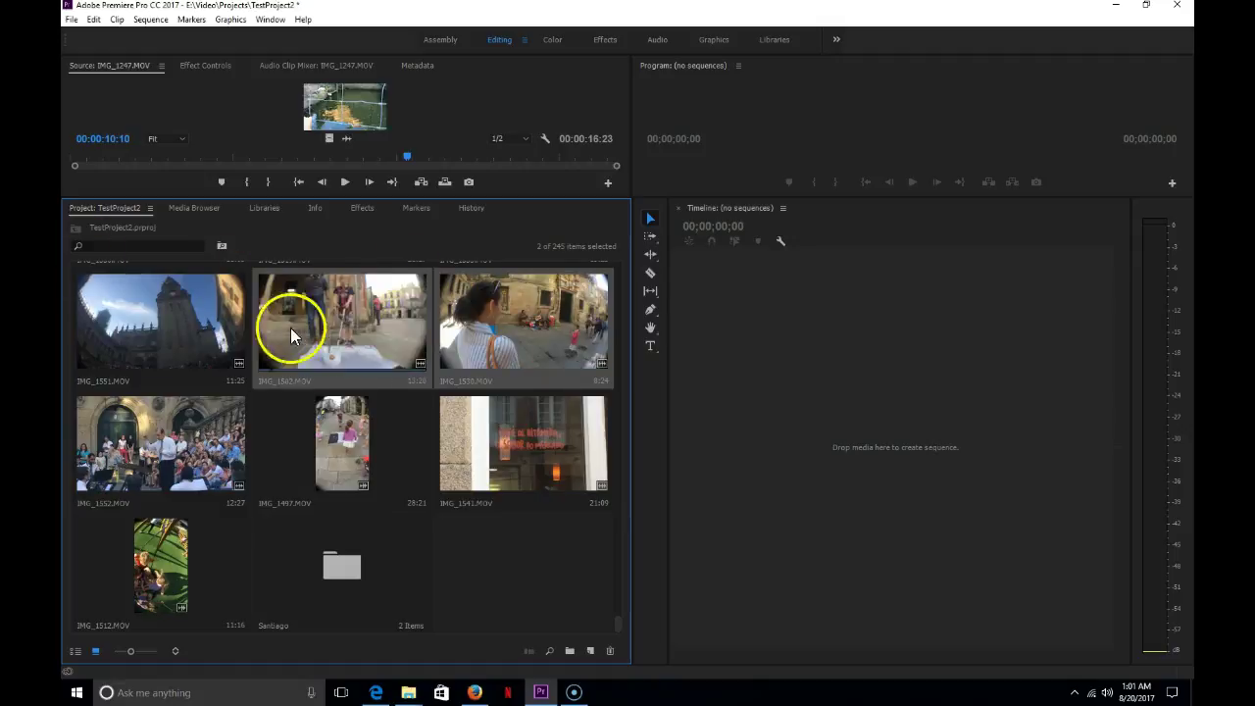
pyautogui.keyDown('ctrl'); pyautogui.click(206, 329); pyautogui.keyUp('ctrl')
pyautogui.keyDown('ctrl'); pyautogui.click(203, 455); pyautogui.keyUp('ctrl')
pyautogui.keyDown('ctrl'); pyautogui.click(320, 455); pyautogui.keyUp('ctrl')
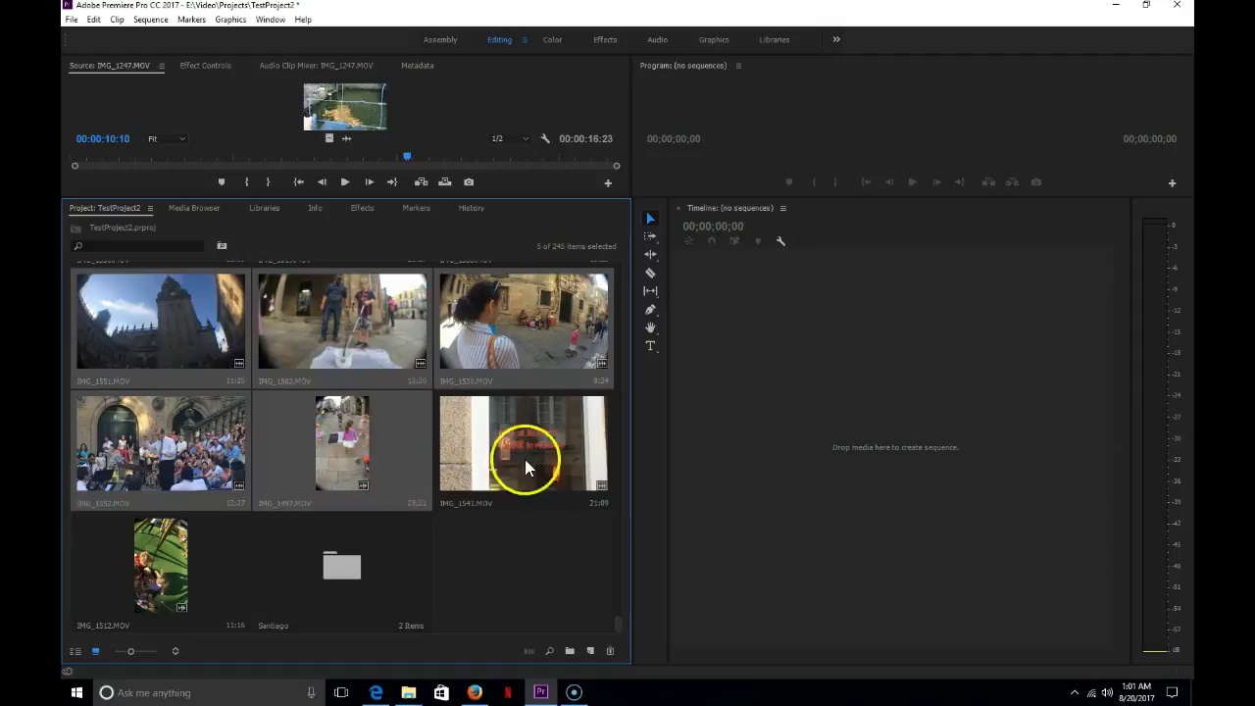
pyautogui.keyDown('ctrl'); pyautogui.click(557, 458); pyautogui.keyUp('ctrl')
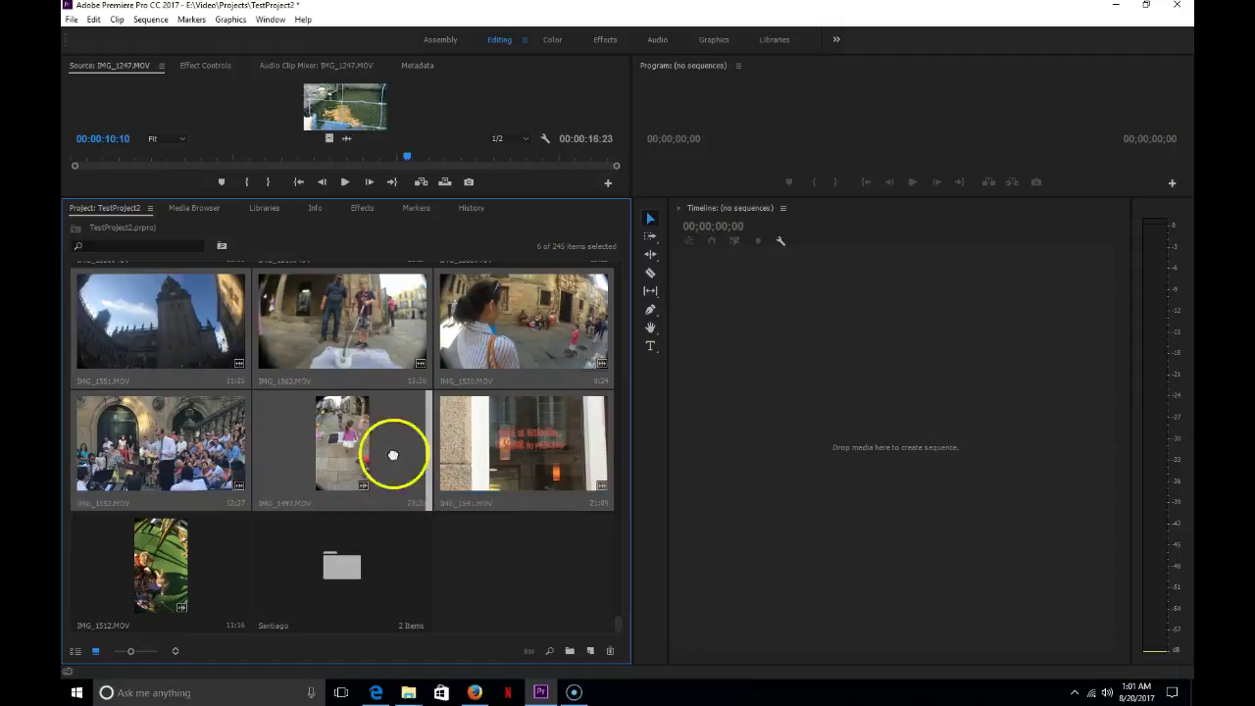
pyautogui.moveTo(393, 454); pyautogui.dragTo(350, 561)
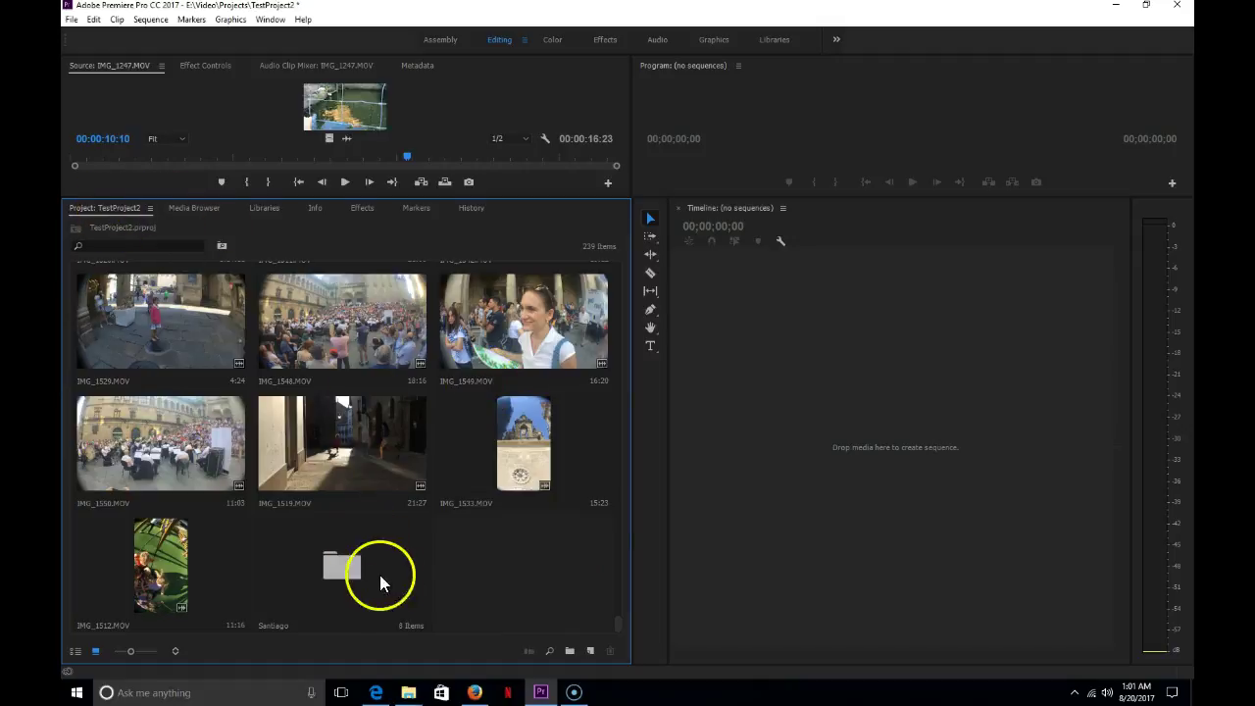
pyautogui.doubleClick(351, 577)
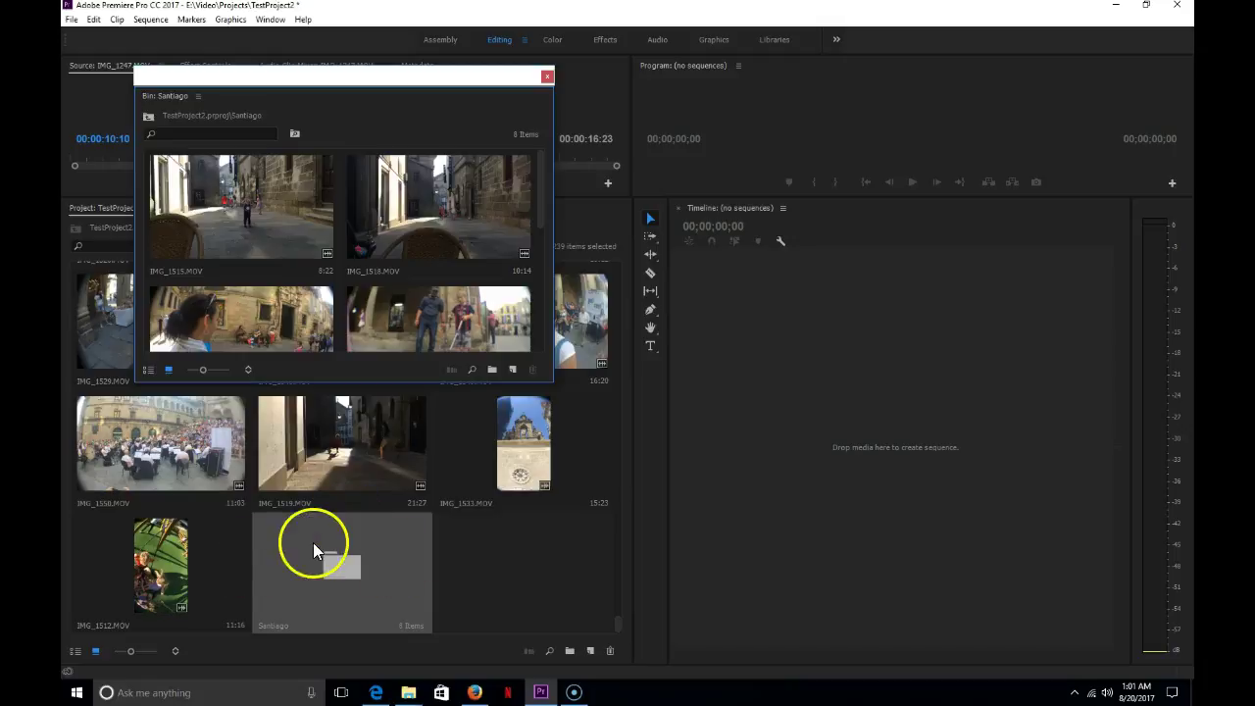
pyautogui.moveTo(364, 77); pyautogui.dragTo(606, 125)
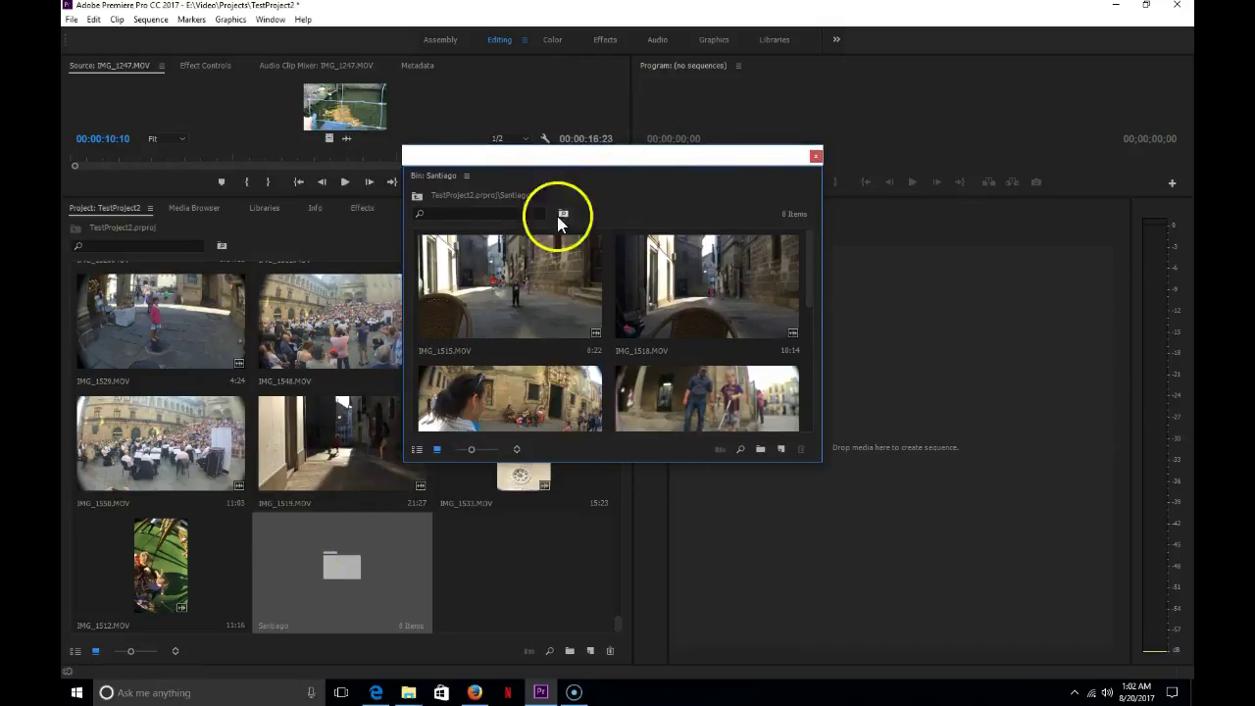
pyautogui.moveTo(619, 160); pyautogui.dragTo(733, 207)
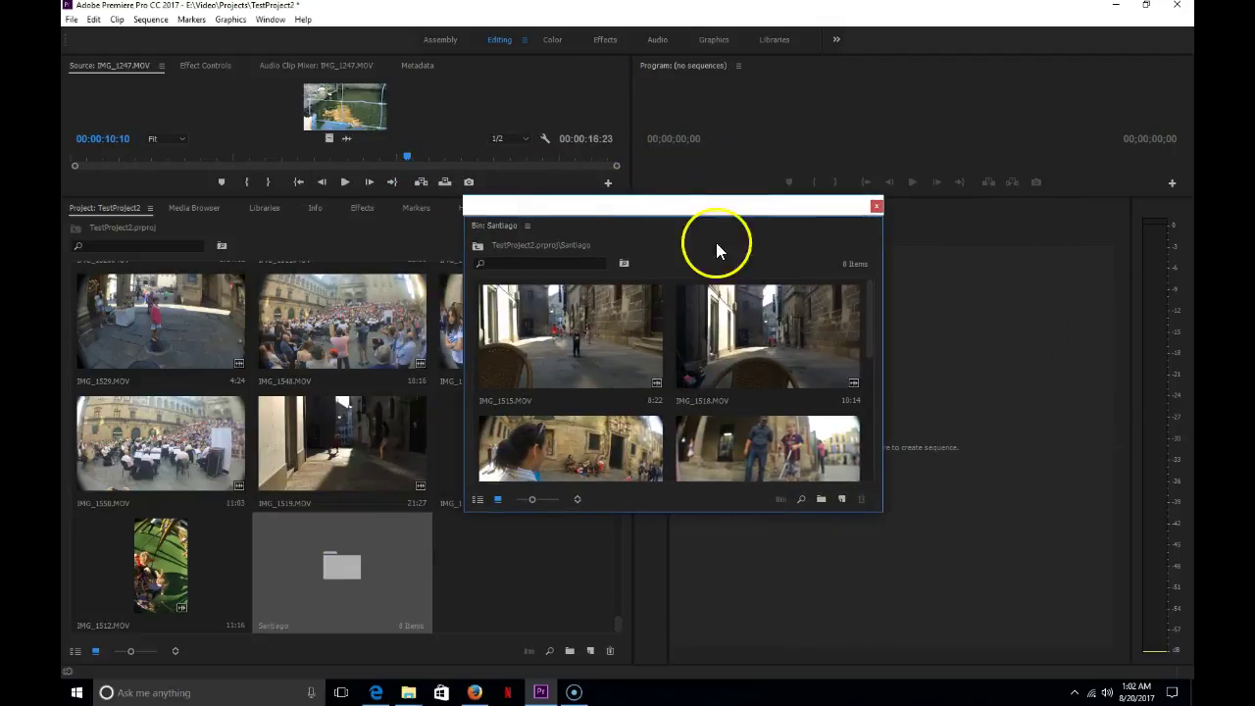
pyautogui.click(877, 206)
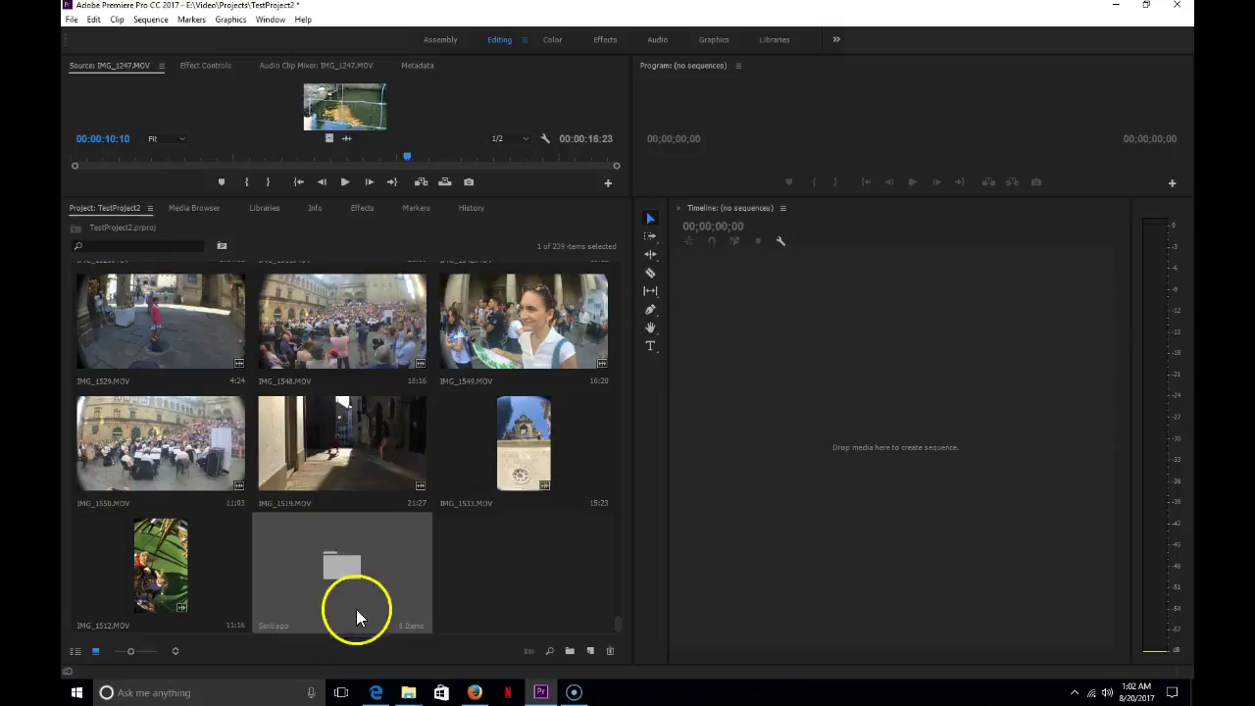
# Open the Santiago bin in place to view its eight clips.
pyautogui.doubleClick(351, 568)
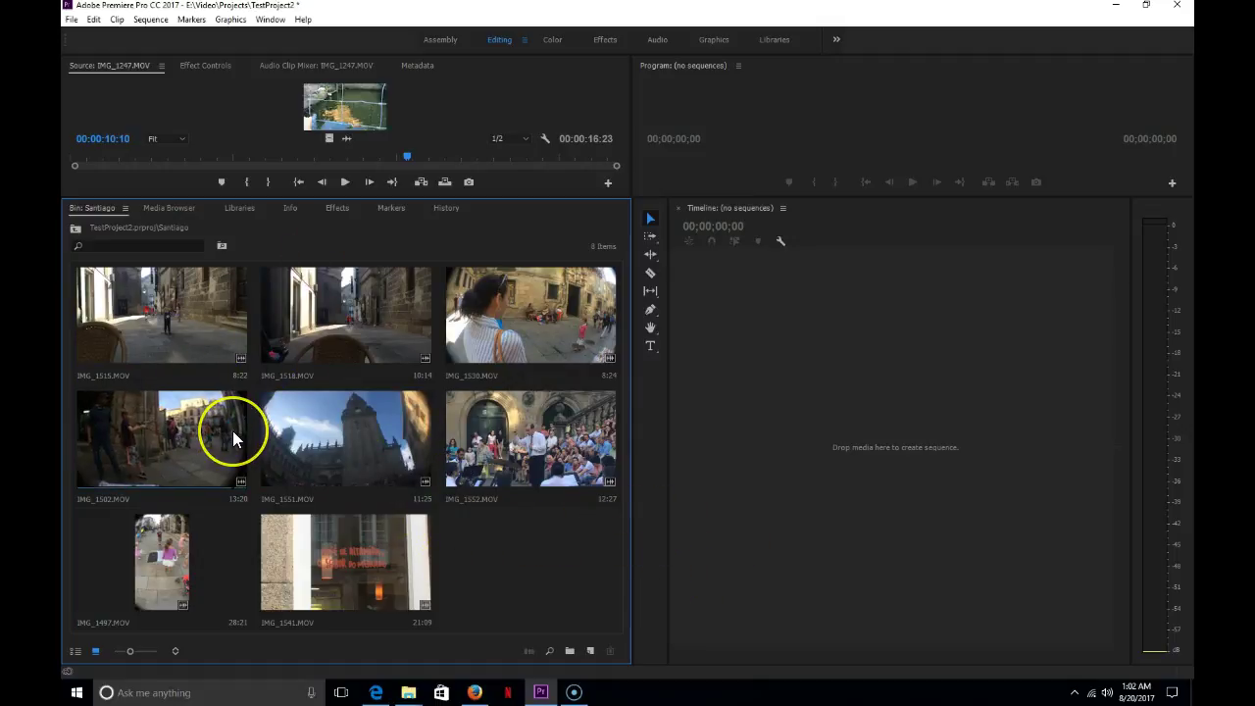
# Go up from Santiago to the TestProject2 top level and browse its 239 thumbnails.
pyautogui.click(75, 230)
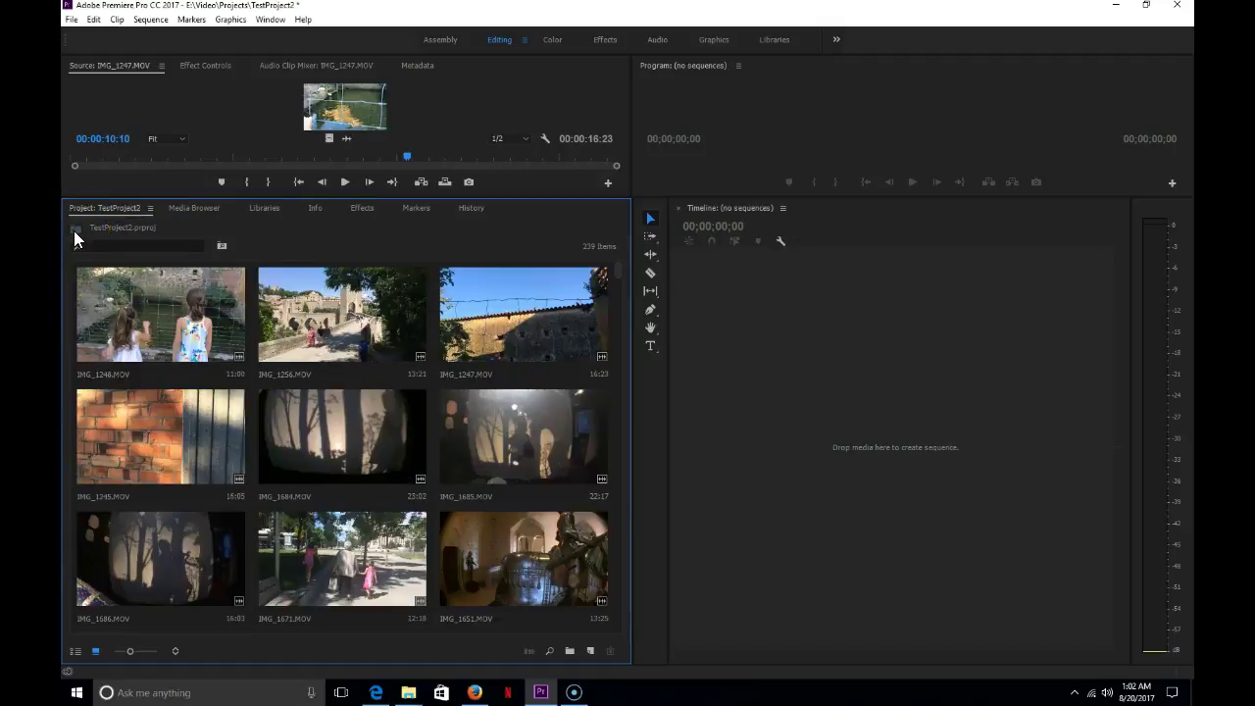
pyautogui.scroll(-5, 235, 412)
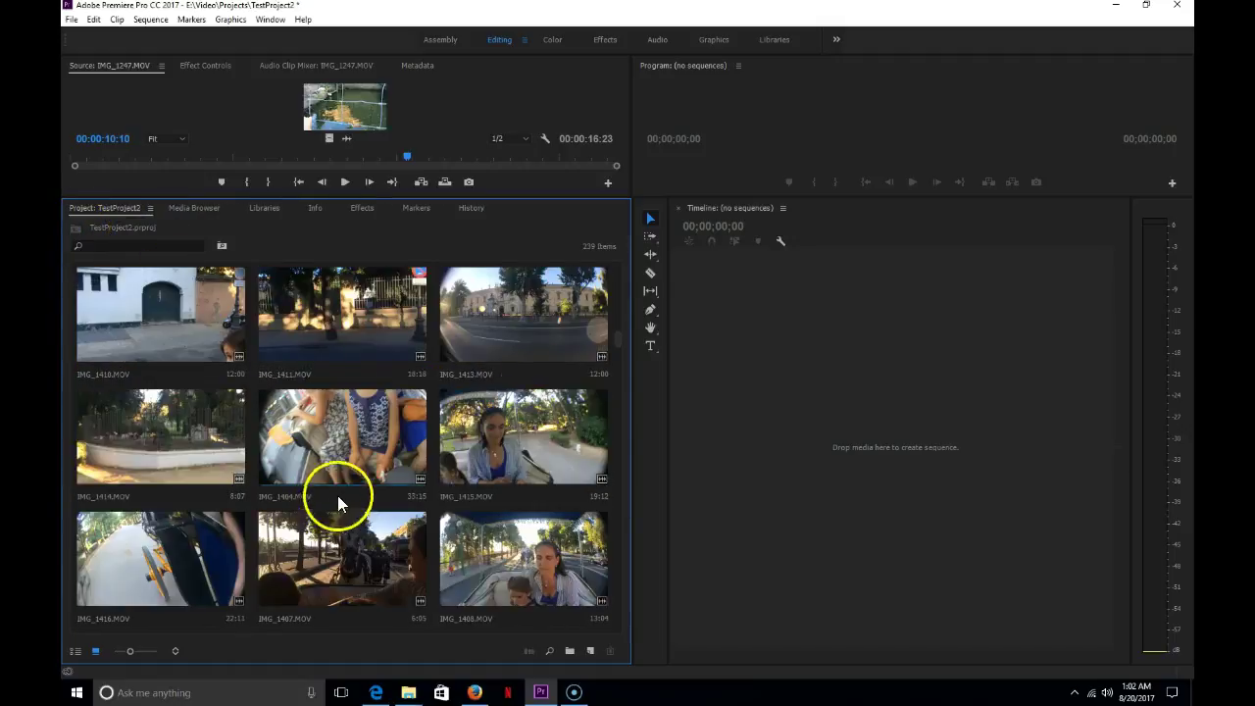
pyautogui.scroll(-5, 614, 341)
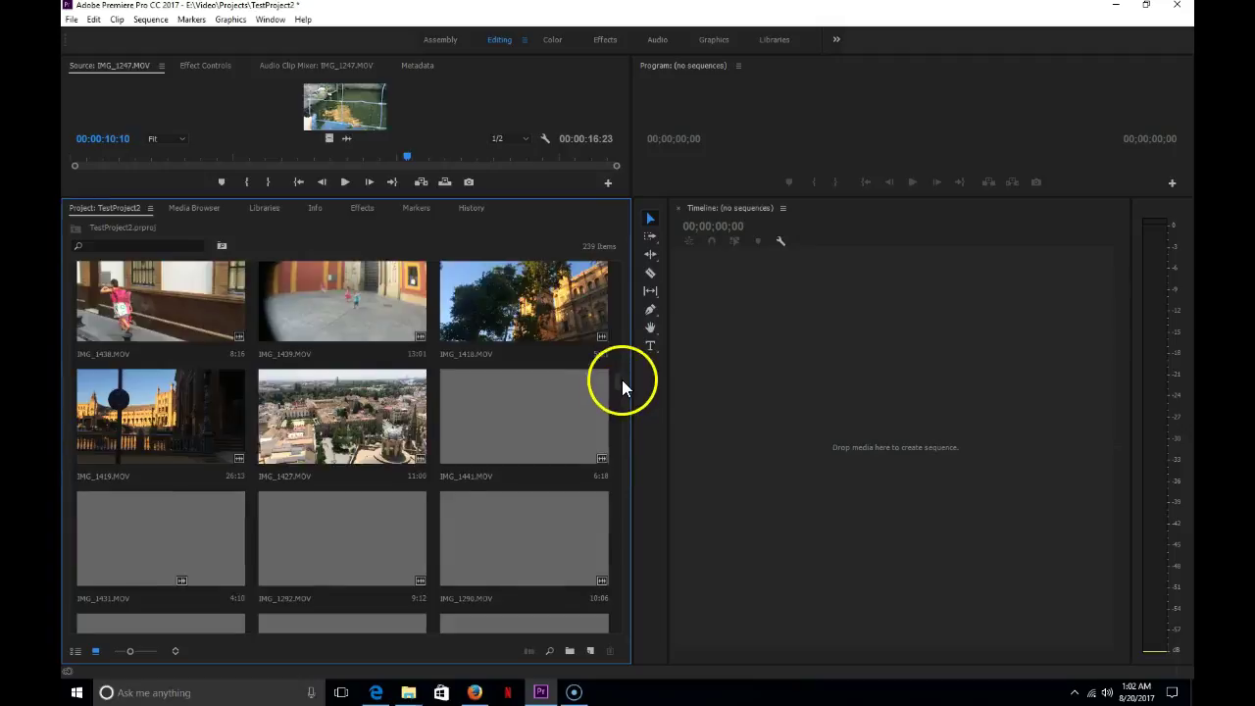
pyautogui.moveTo(622, 382); pyautogui.dragTo(621, 256)
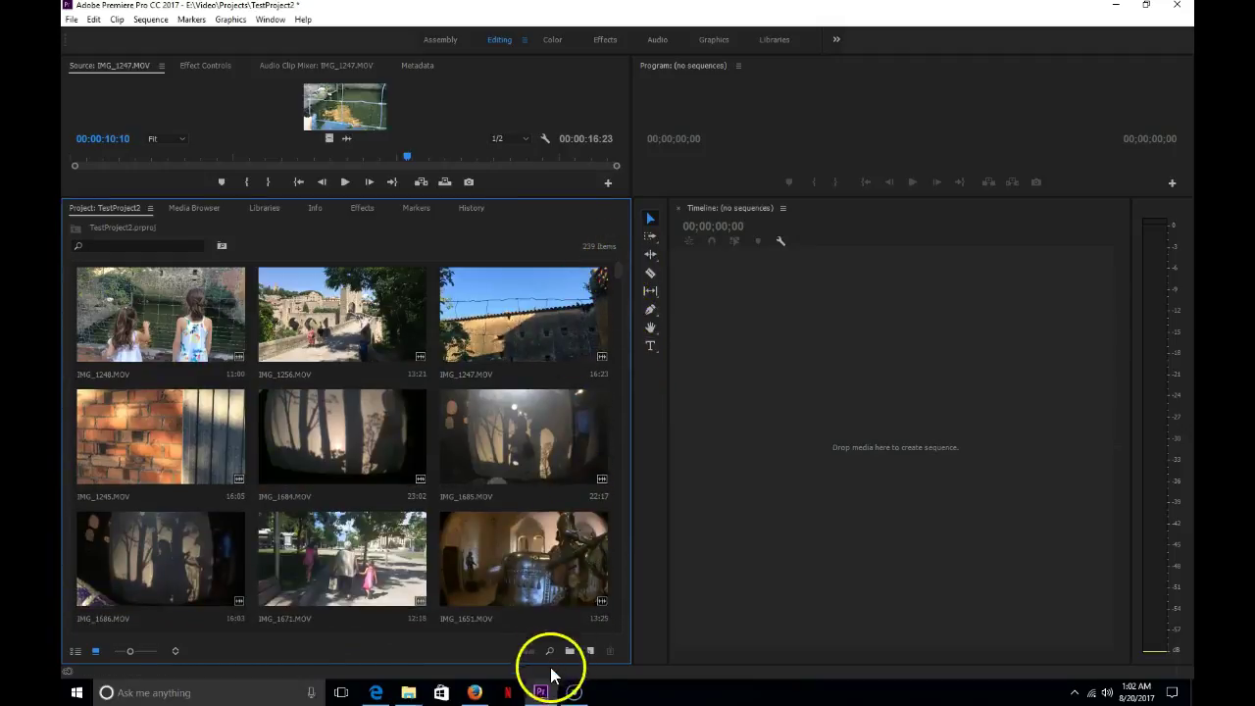